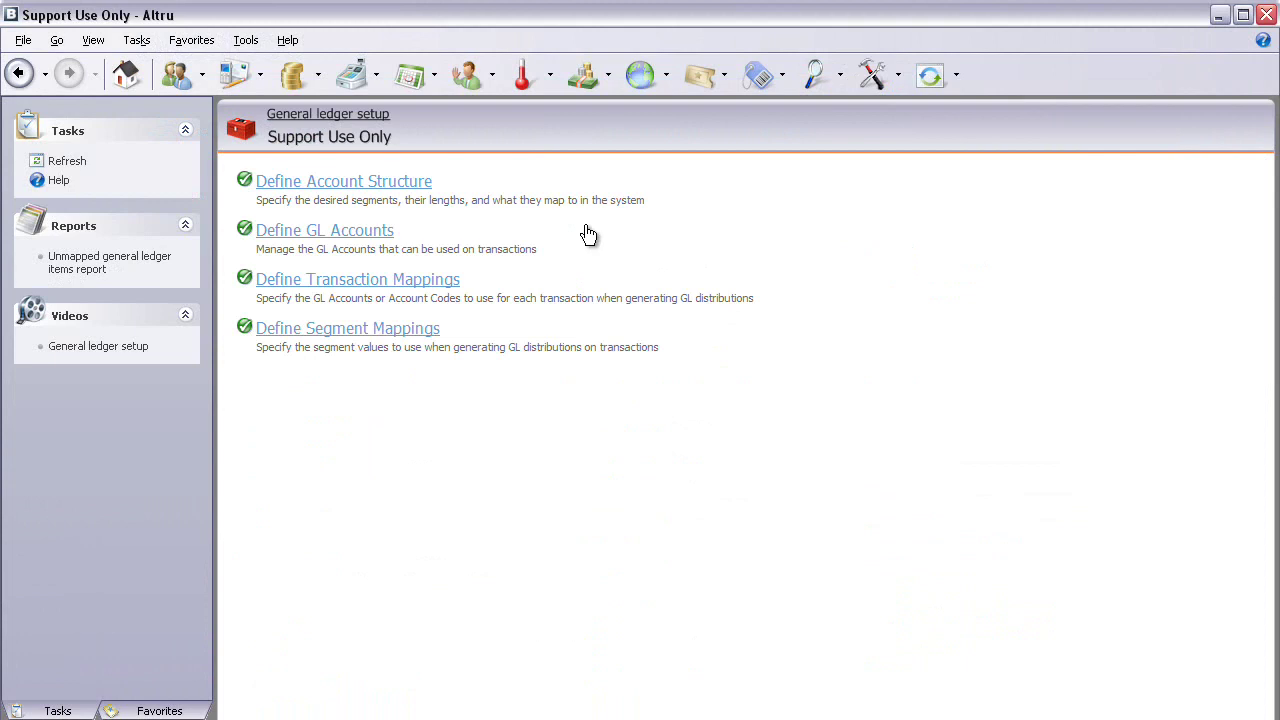
Step: Open the Admissions, Fee, Event registration order mapping from the Ticketing office's transaction mappings for editing
{"action": "left_click", "coordinate": [338, 287]}
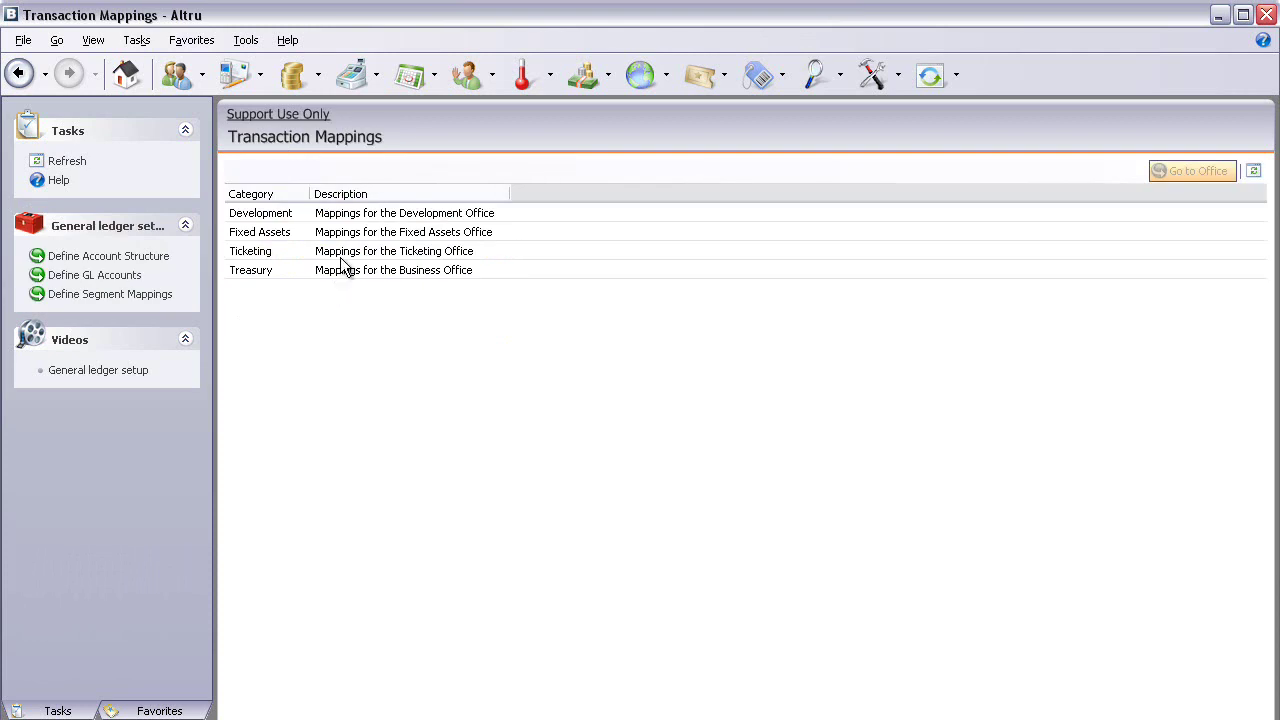
{"action": "double_click", "coordinate": [345, 258]}
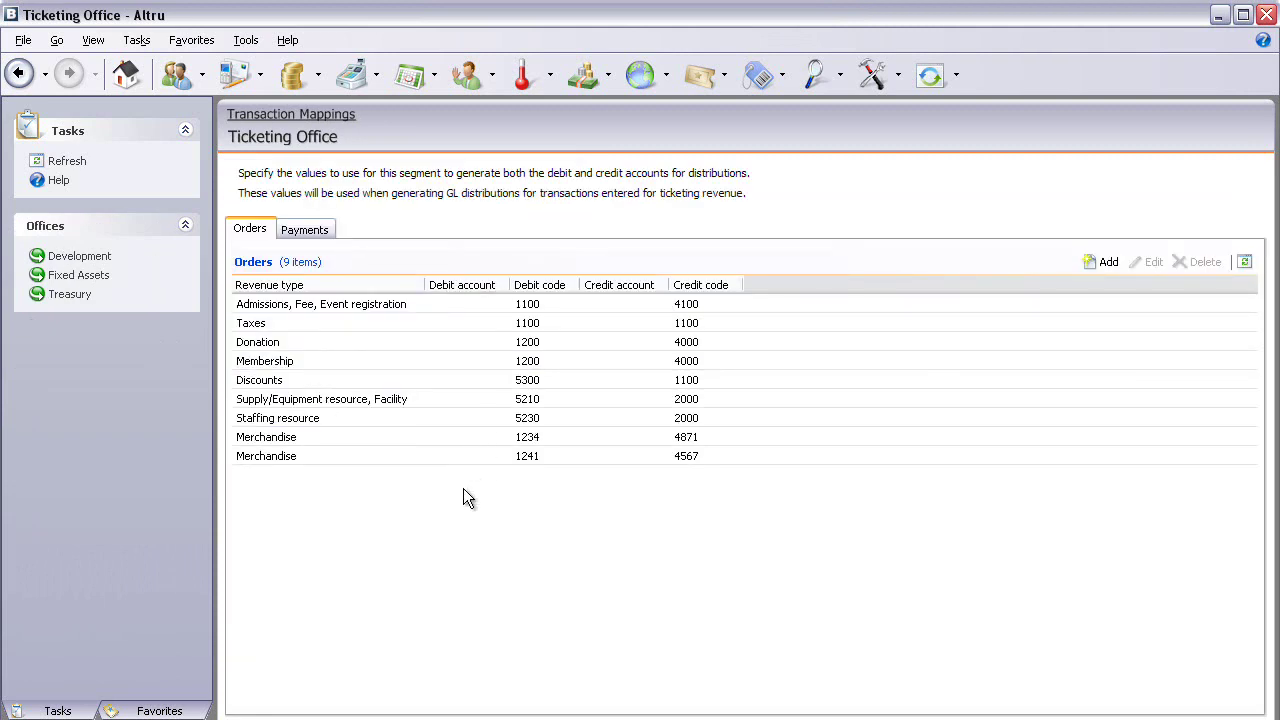
{"action": "left_click", "coordinate": [356, 308]}
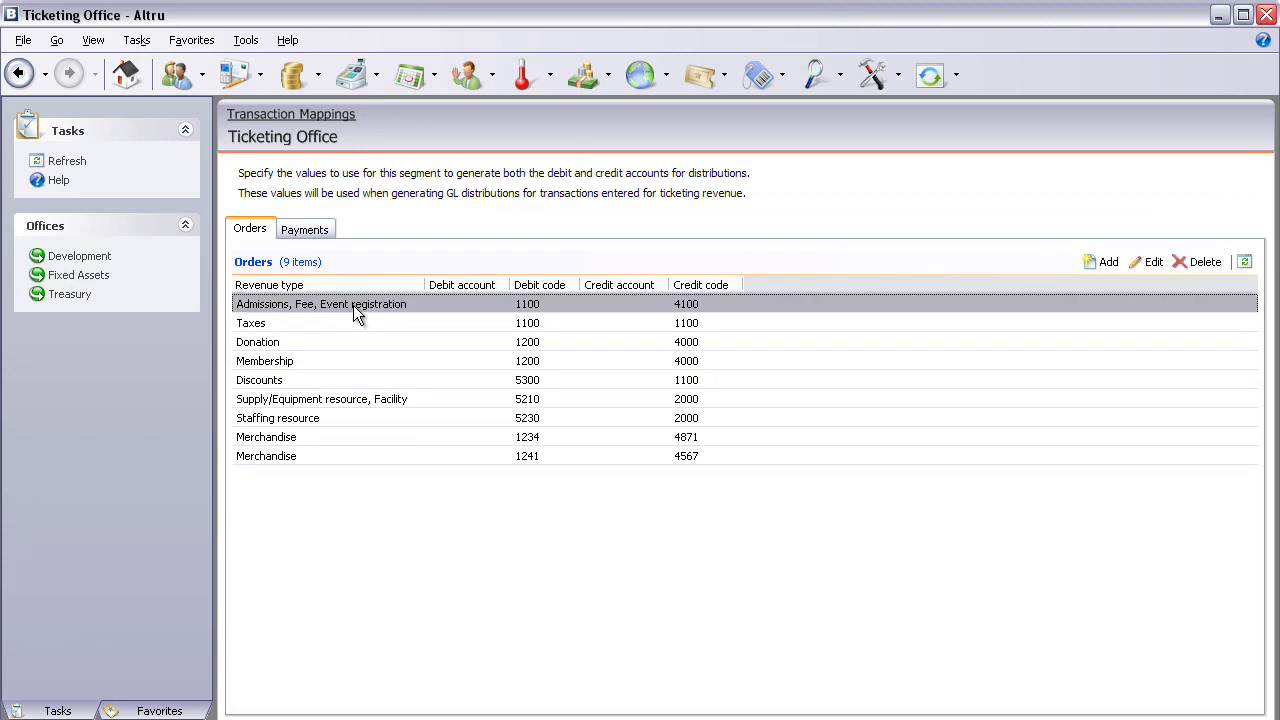
{"action": "double_click", "coordinate": [407, 305]}
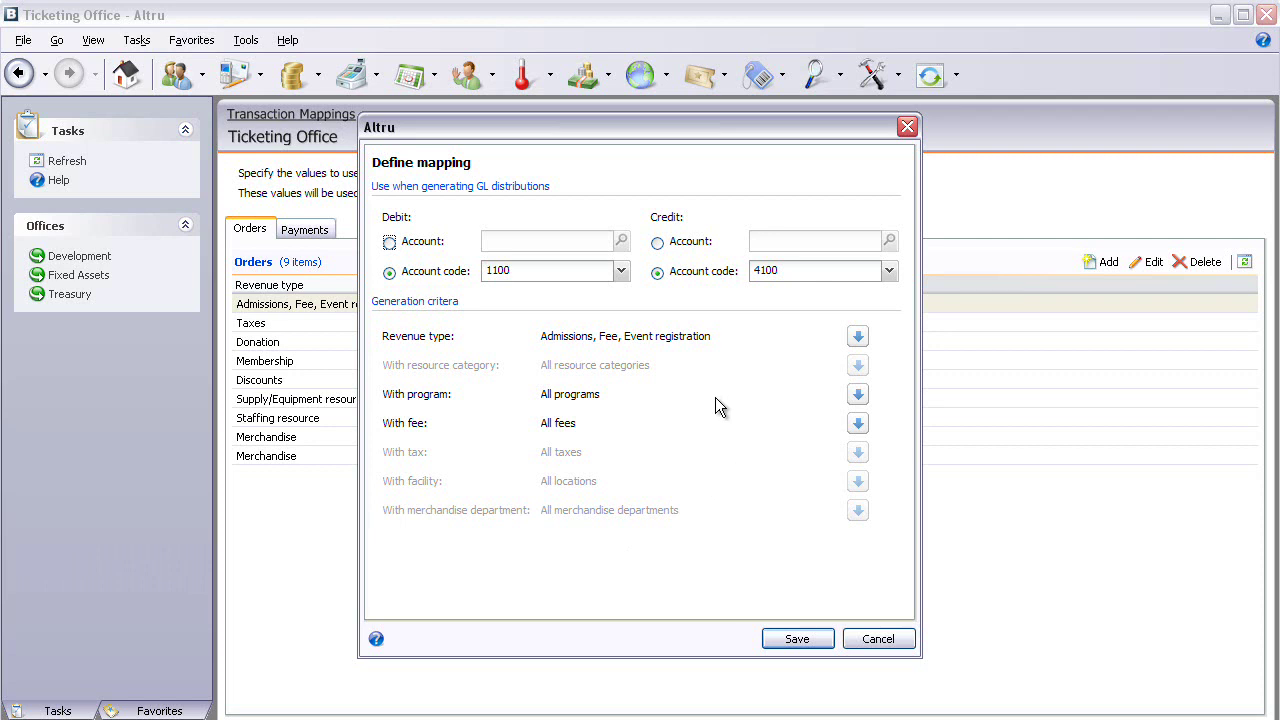
Step: Limit the Admissions, Fee, Event registration mapping to the Laser Floyd program and save it
{"action": "left_click", "coordinate": [858, 397]}
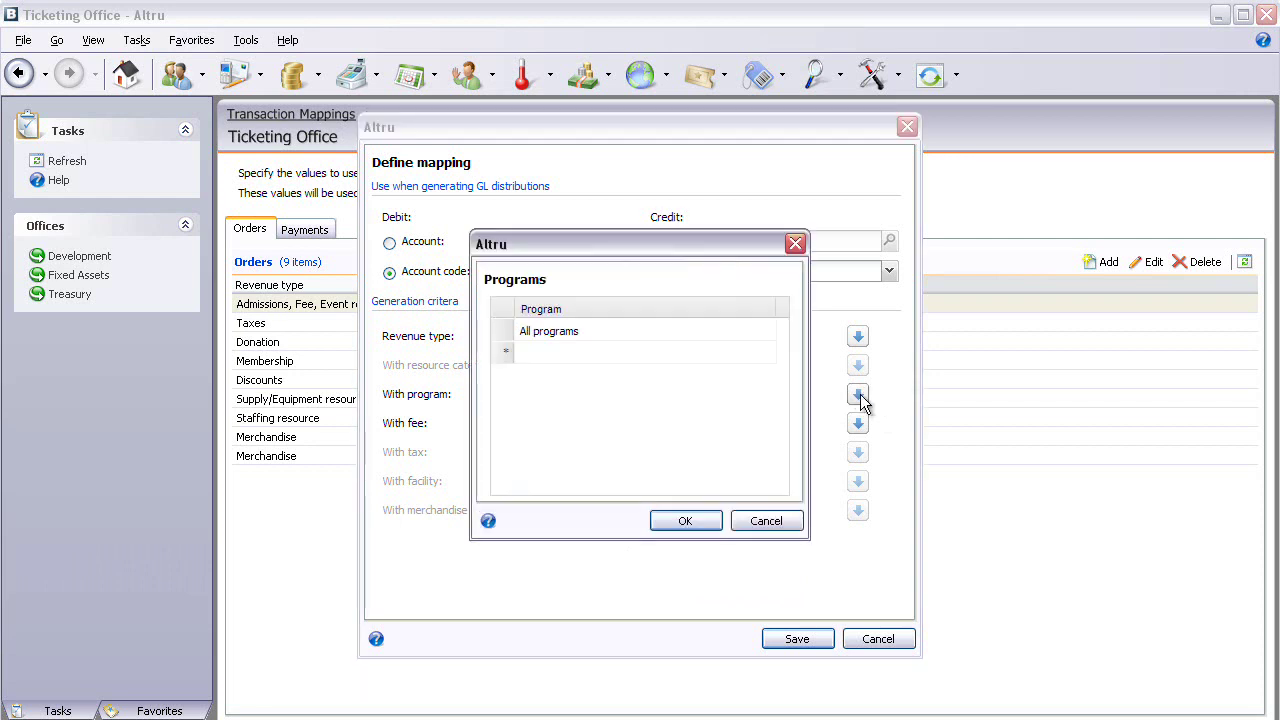
{"action": "left_click", "coordinate": [765, 331]}
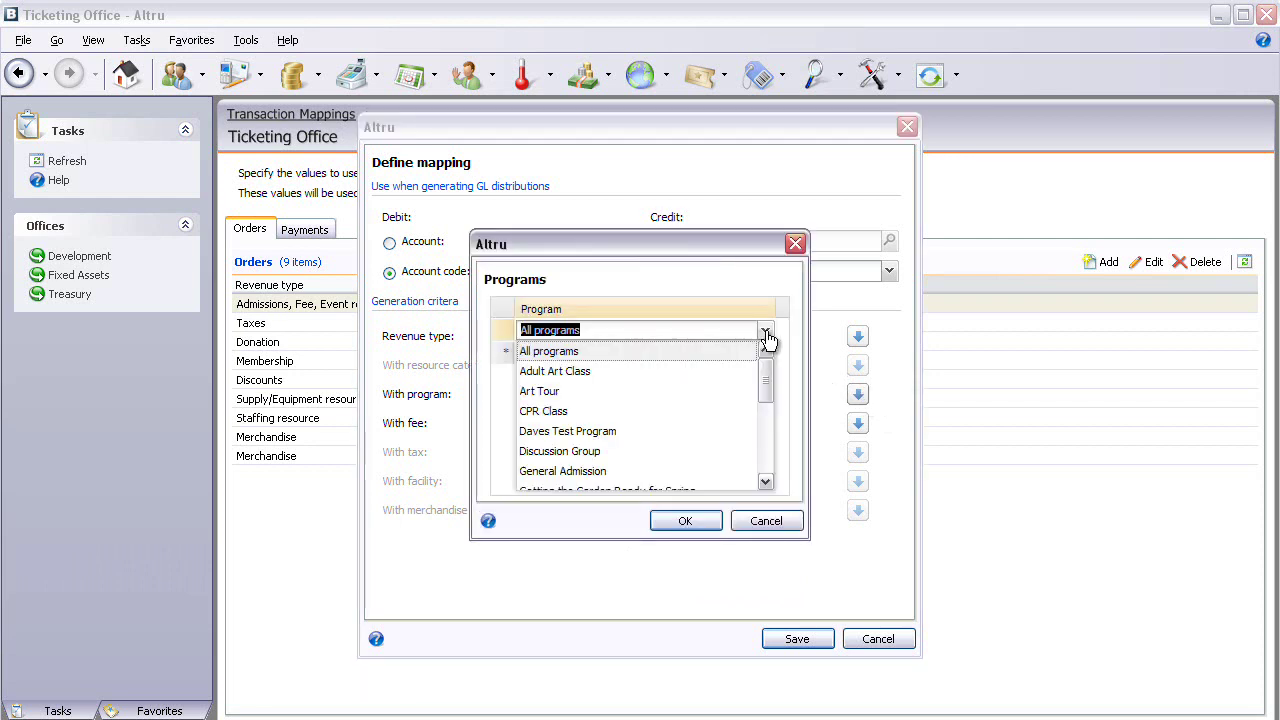
{"action": "left_click_drag", "start_coordinate": [768, 370], "coordinate": [766, 455]}
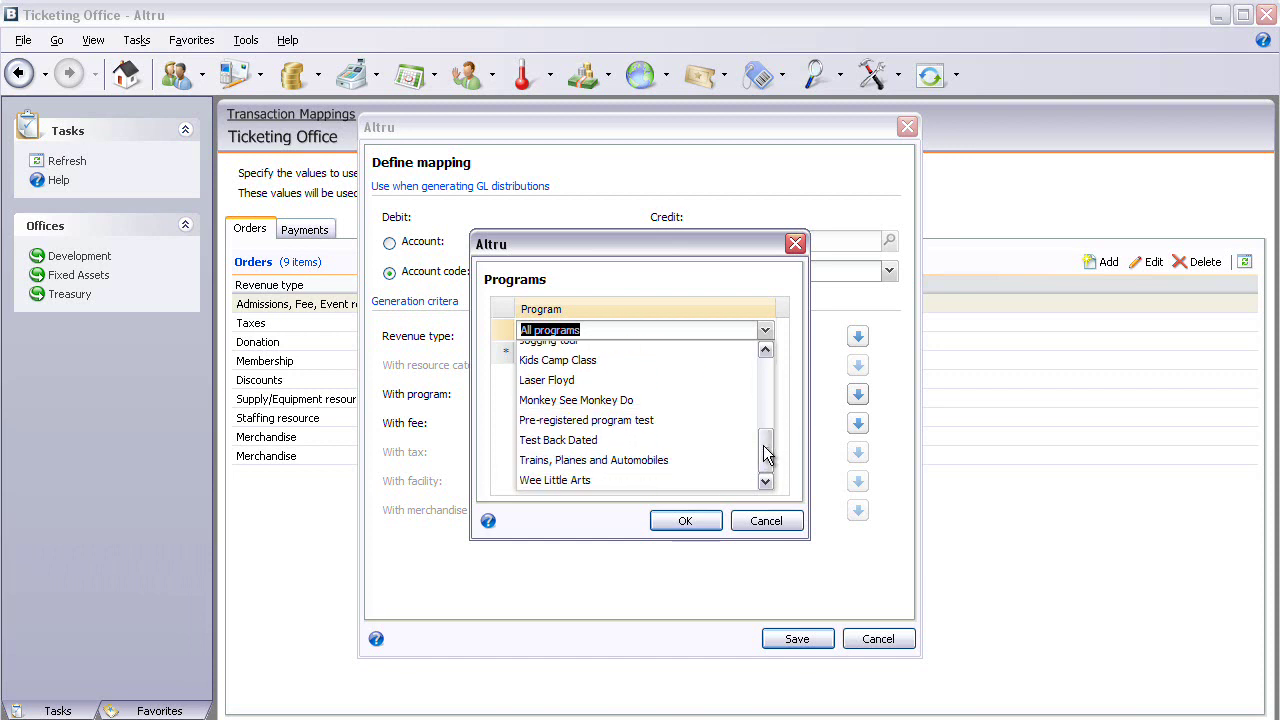
{"action": "left_click", "coordinate": [553, 388]}
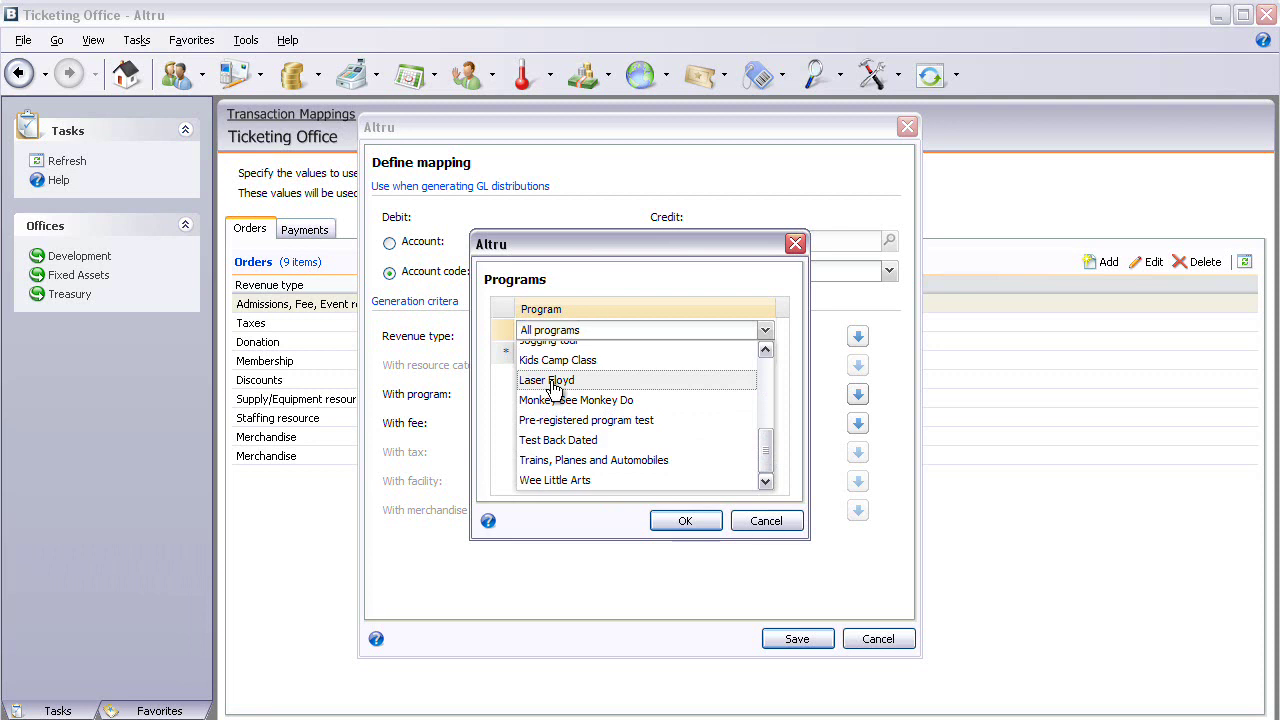
{"action": "left_click", "coordinate": [683, 521]}
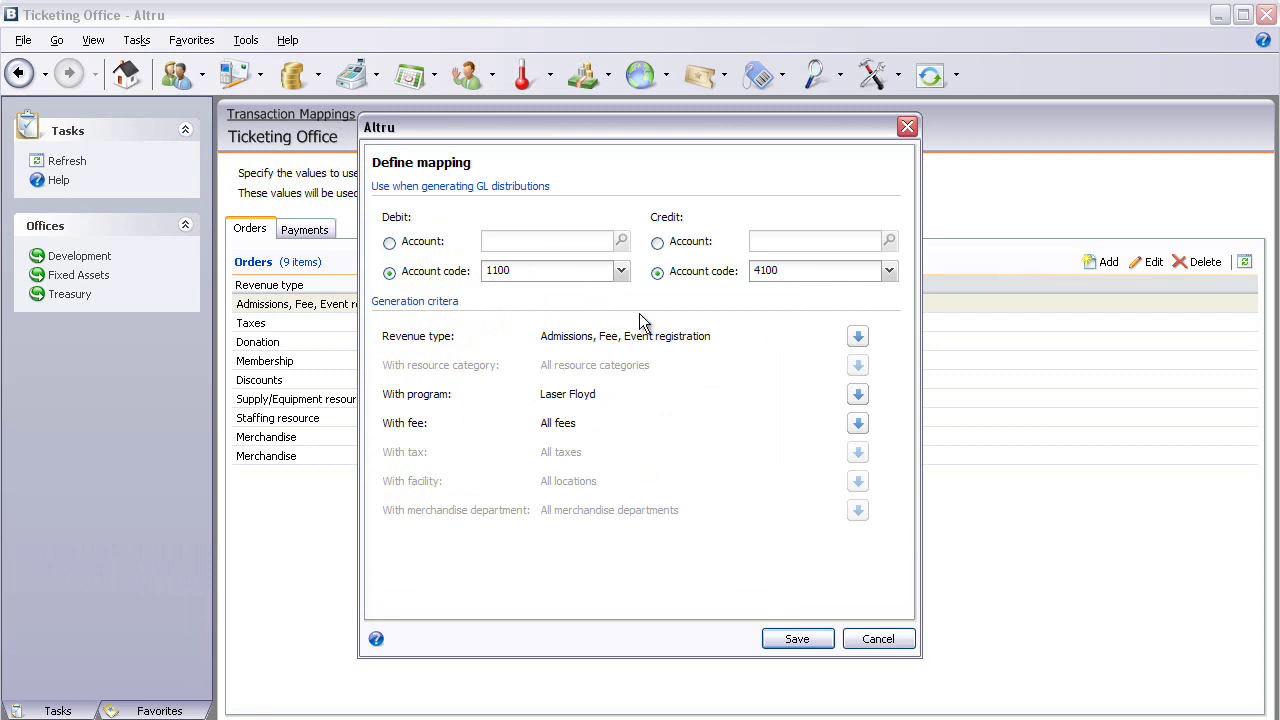
{"action": "left_click", "coordinate": [798, 640]}
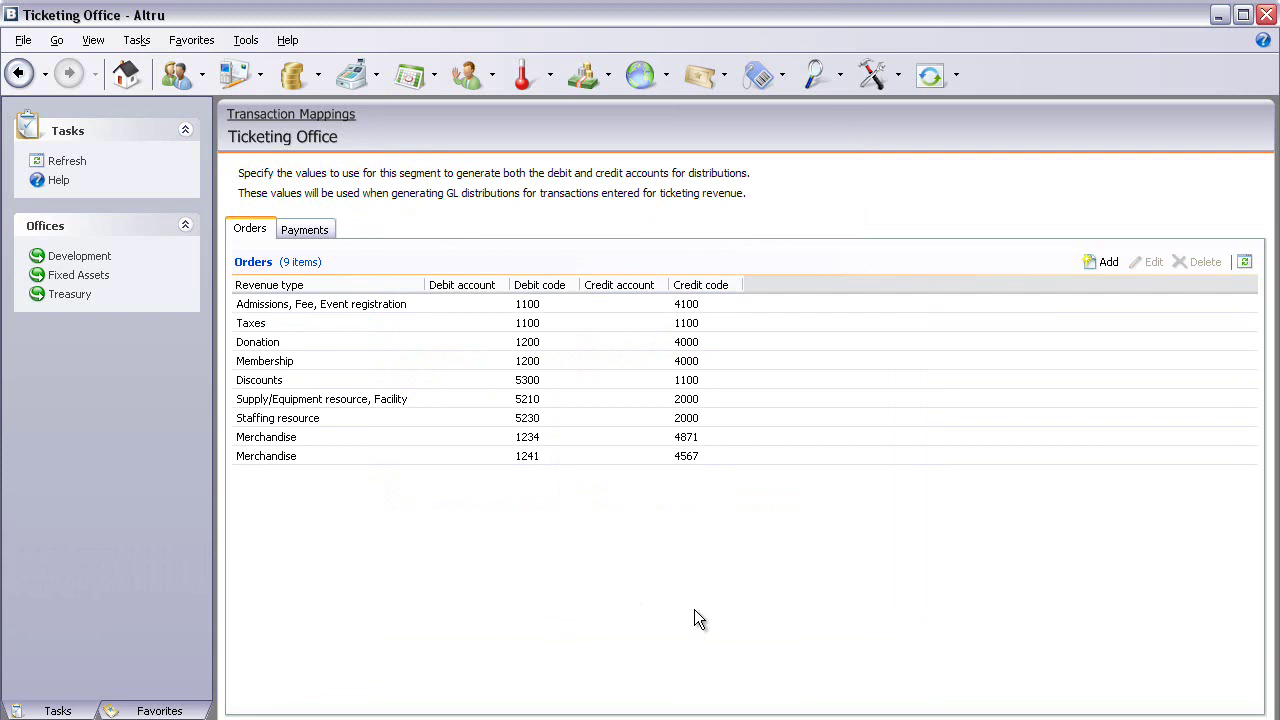
Step: Start a new order mapping that uses account codes, with debit code 1200 and credit code 4000
{"action": "left_click", "coordinate": [1109, 268]}
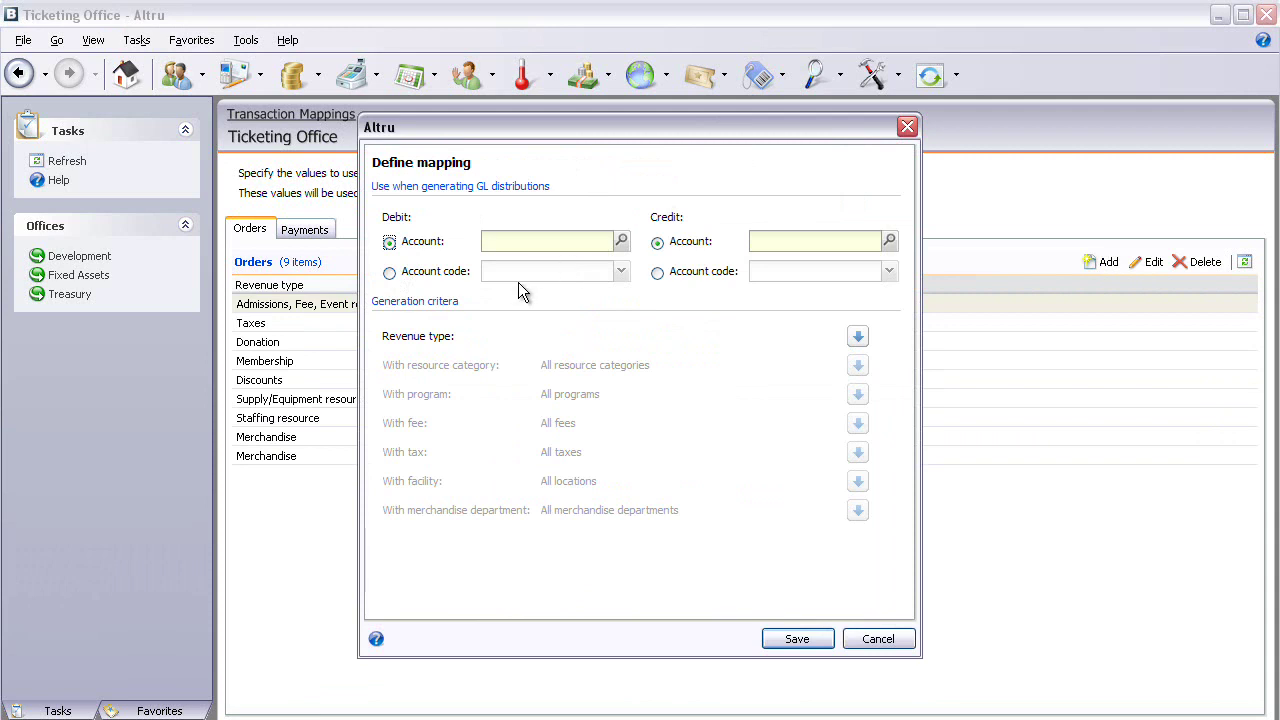
{"action": "left_click", "coordinate": [391, 274]}
{"action": "left_click", "coordinate": [657, 273]}
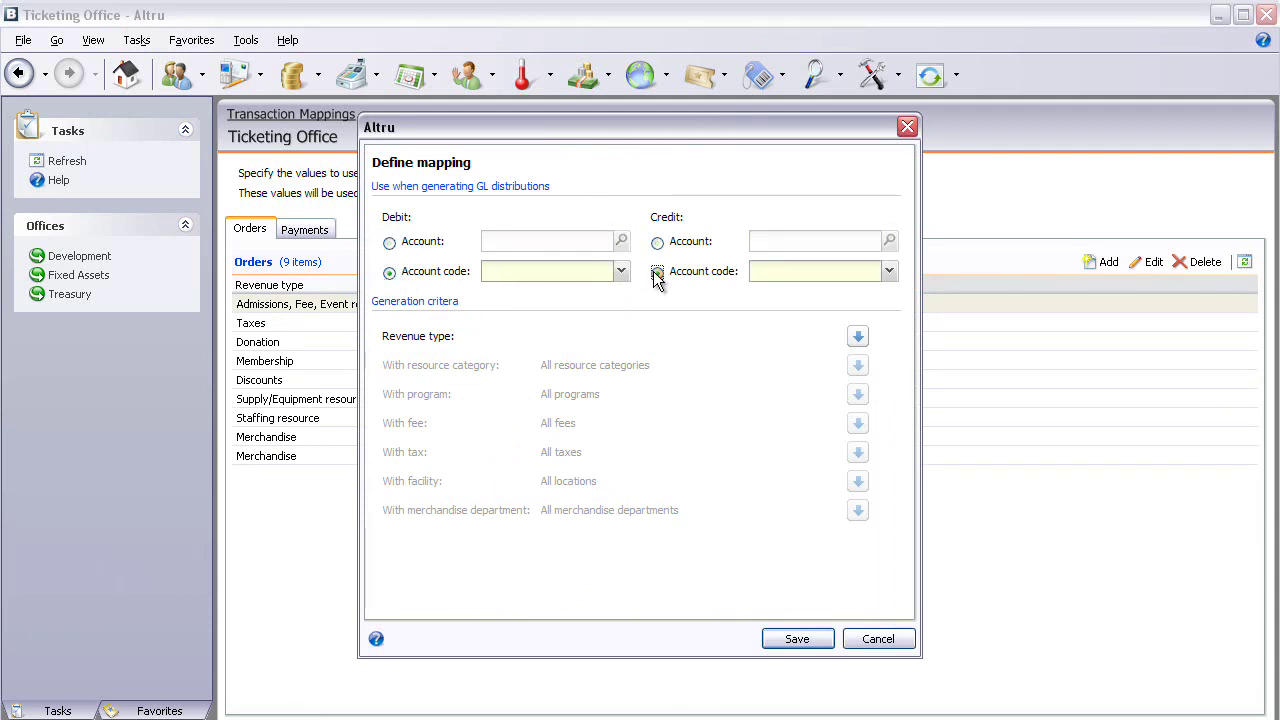
{"action": "left_click", "coordinate": [620, 272]}
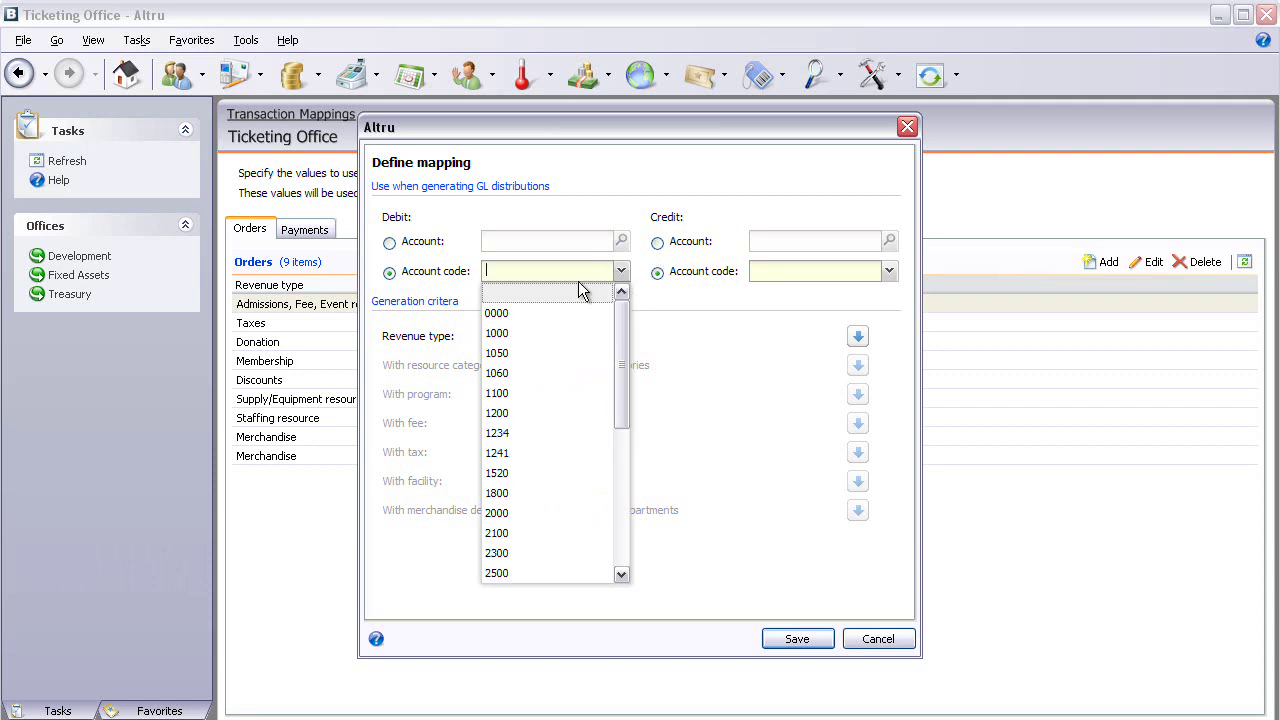
{"action": "left_click", "coordinate": [524, 416]}
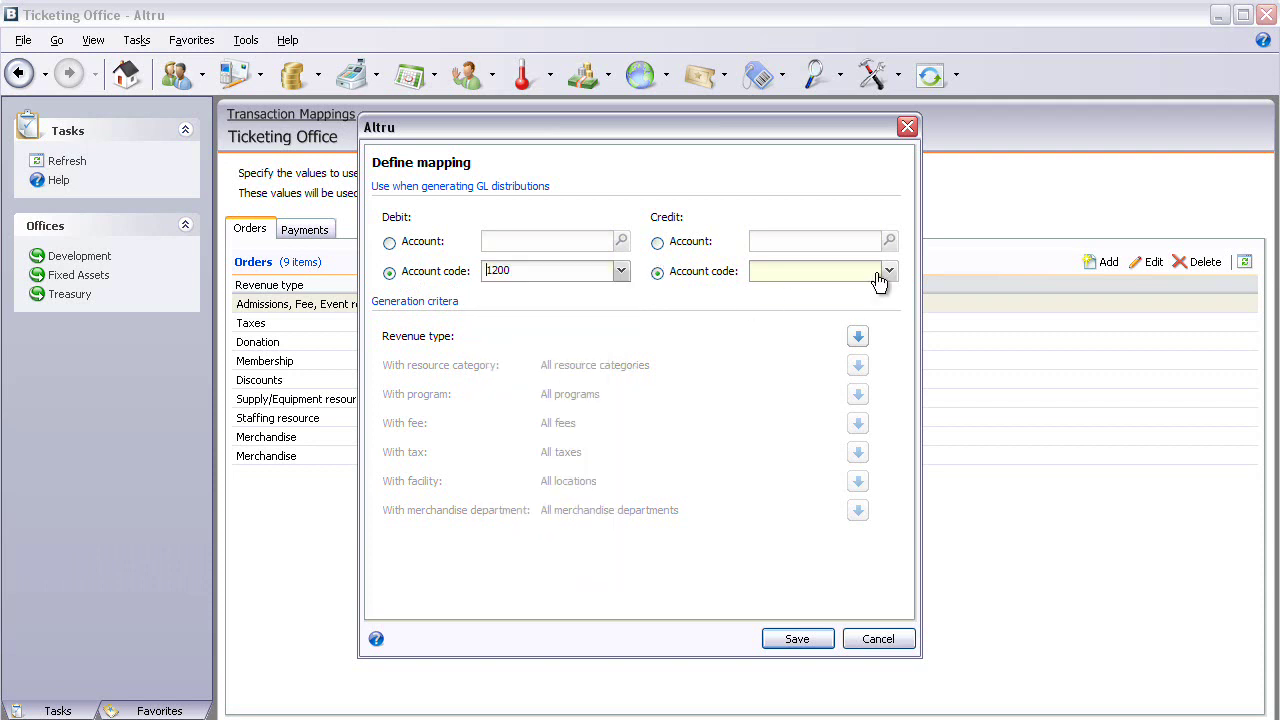
{"action": "left_click", "coordinate": [888, 271]}
{"action": "scroll", "coordinate": [808, 400], "scroll_direction": "down", "scroll_amount": 3}
{"action": "left_click", "coordinate": [794, 457]}
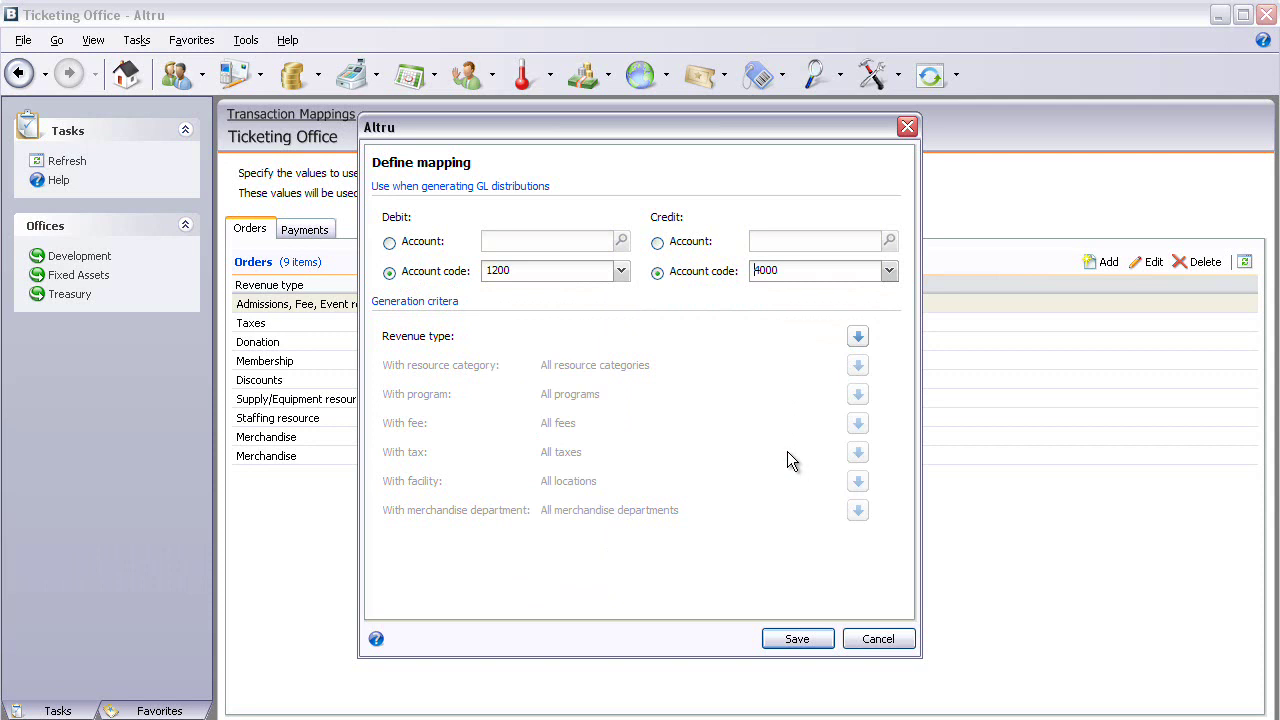
Step: Set the new mapping's revenue type to Admissions
{"action": "left_click", "coordinate": [857, 339]}
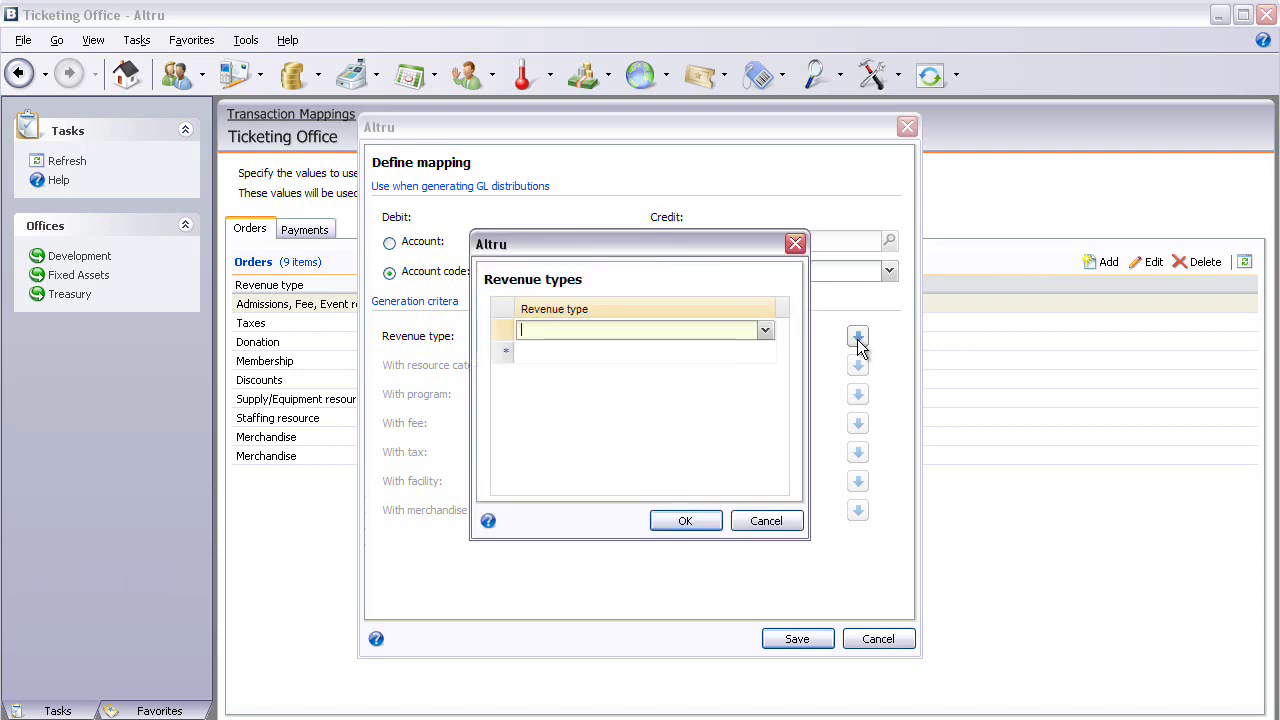
{"action": "left_click", "coordinate": [767, 334]}
{"action": "left_click", "coordinate": [721, 354]}
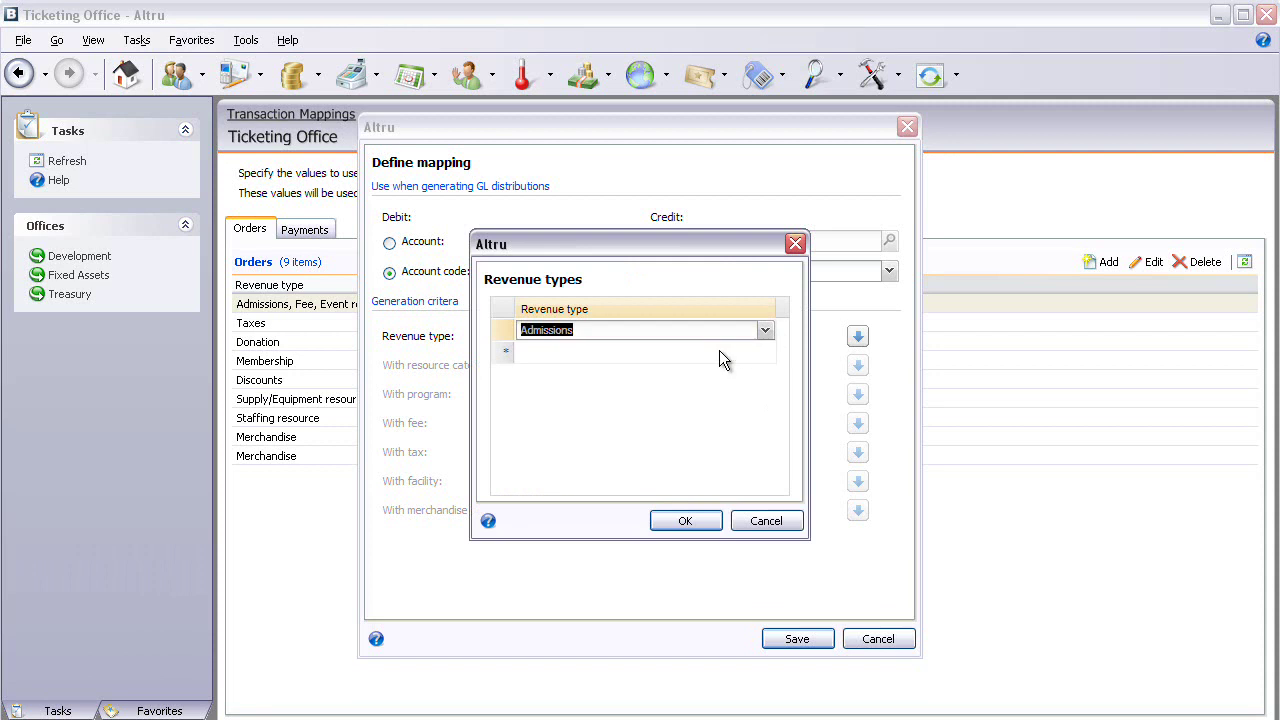
{"action": "left_click", "coordinate": [688, 524]}
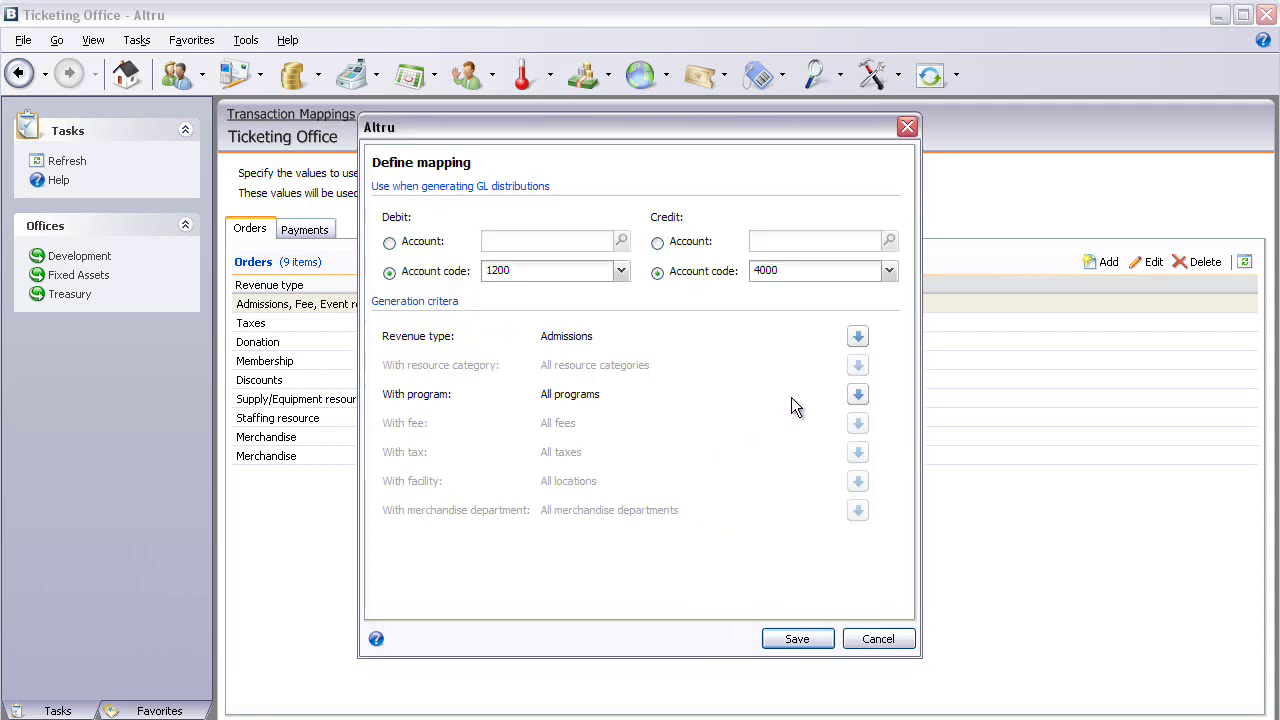
Step: Try to save the new Admissions mapping with its program criterion set to All programs
{"action": "left_click", "coordinate": [858, 396]}
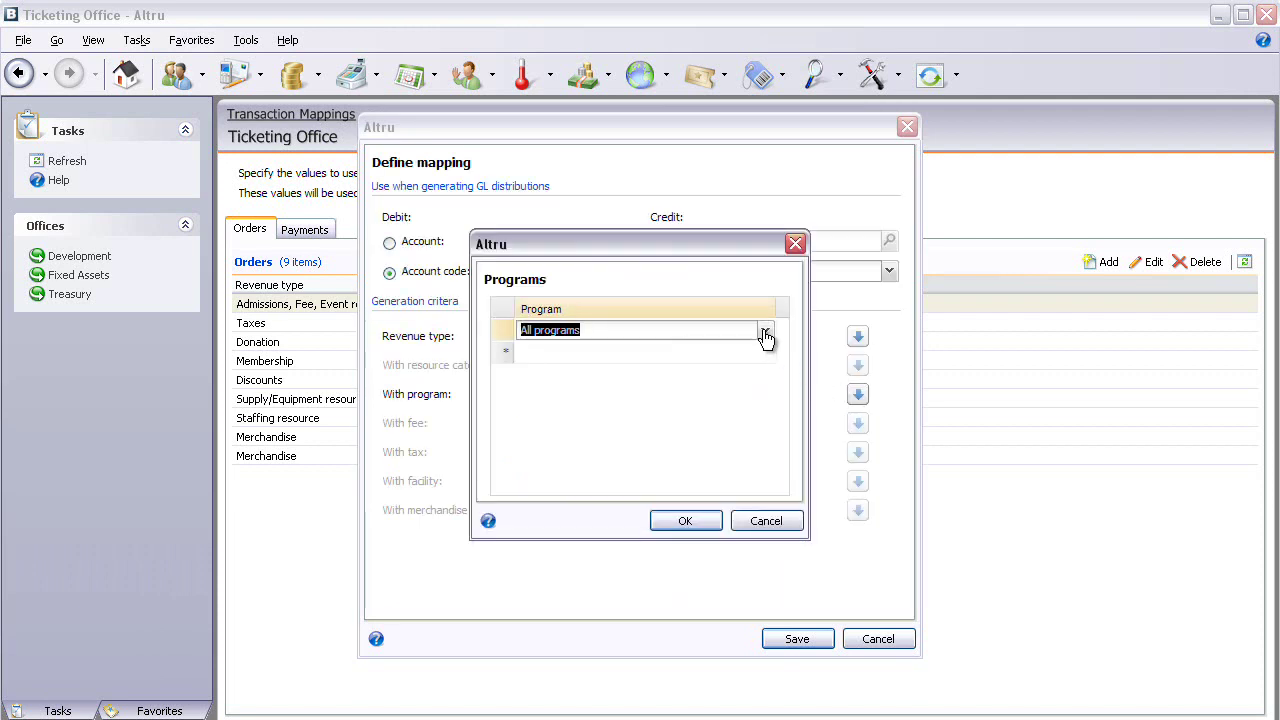
{"action": "left_click", "coordinate": [765, 334]}
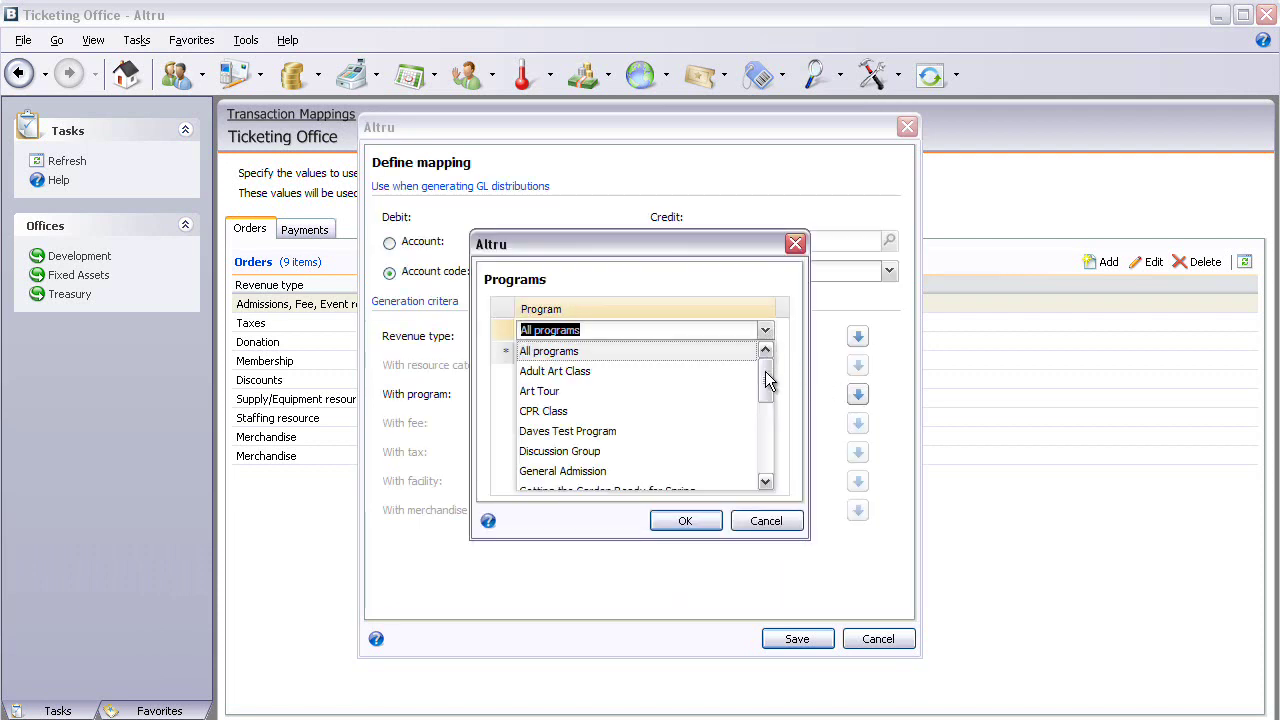
{"action": "mouse_move", "coordinate": [765, 374]}
{"action": "left_mouse_down"}
{"action": "mouse_move", "coordinate": [752, 452]}
{"action": "mouse_move", "coordinate": [757, 368]}
{"action": "left_mouse_up"}
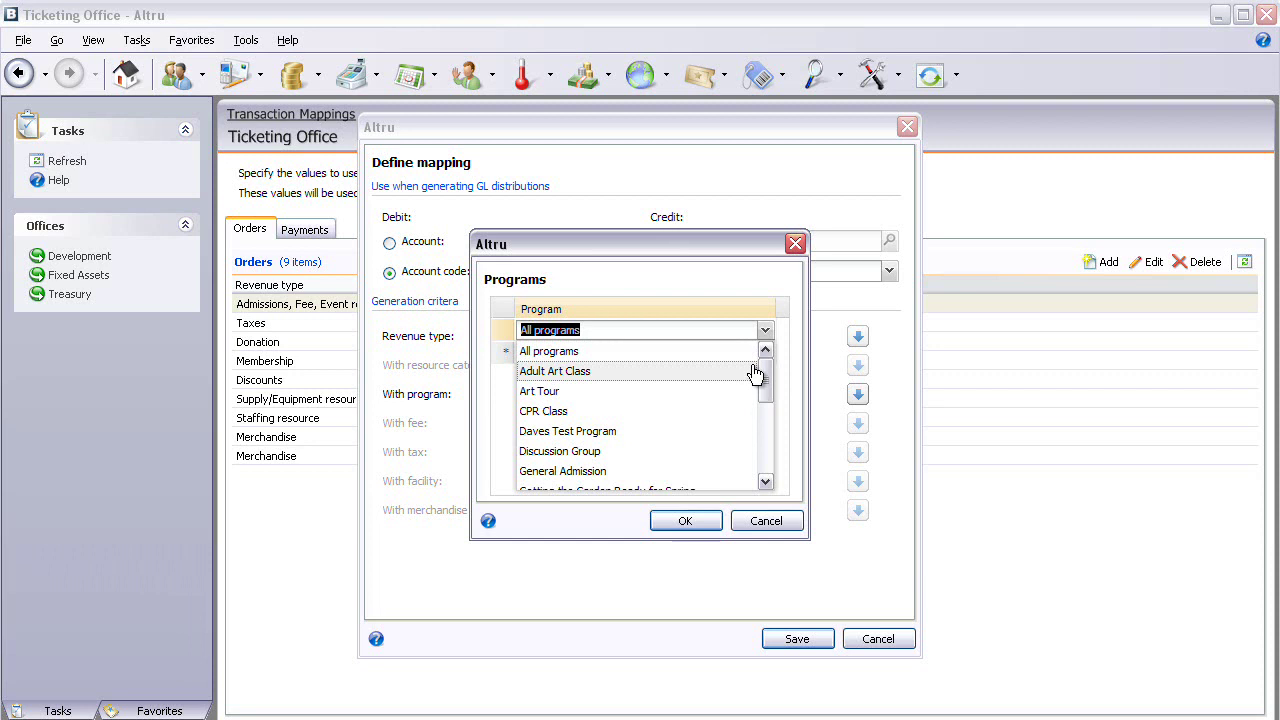
{"action": "left_click", "coordinate": [580, 354]}
{"action": "left_click", "coordinate": [672, 522]}
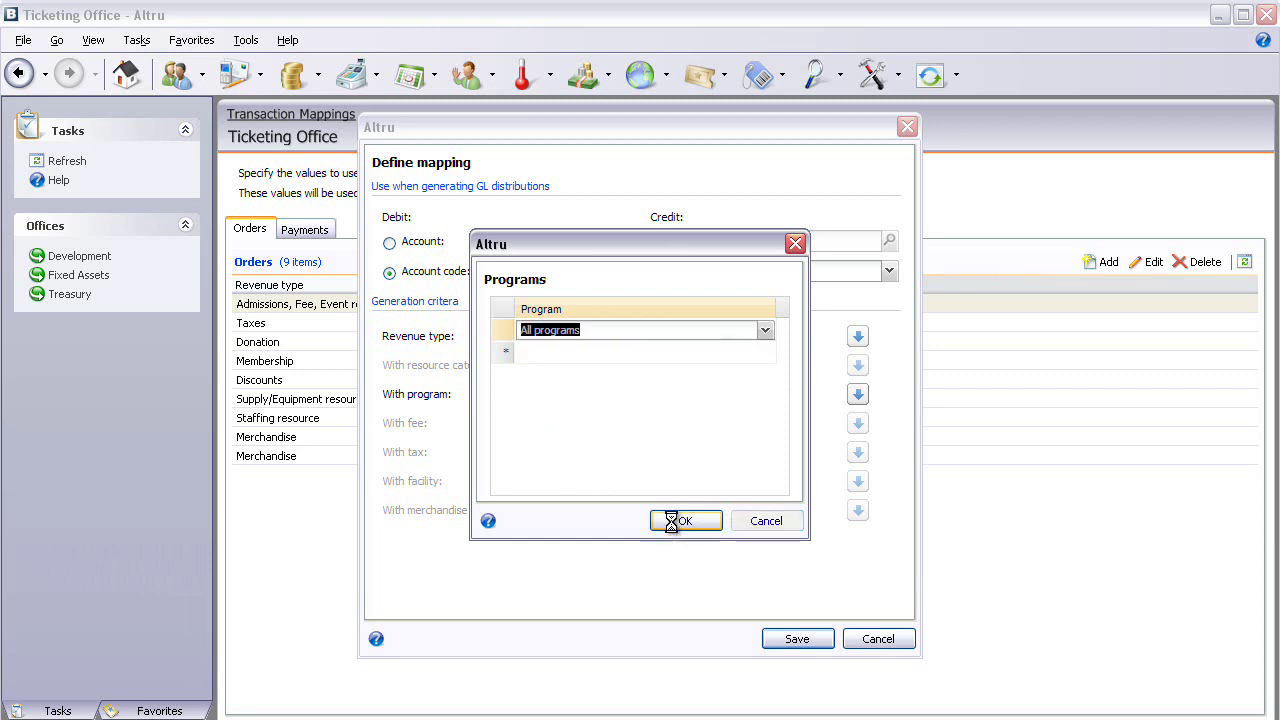
{"action": "left_click", "coordinate": [795, 639]}
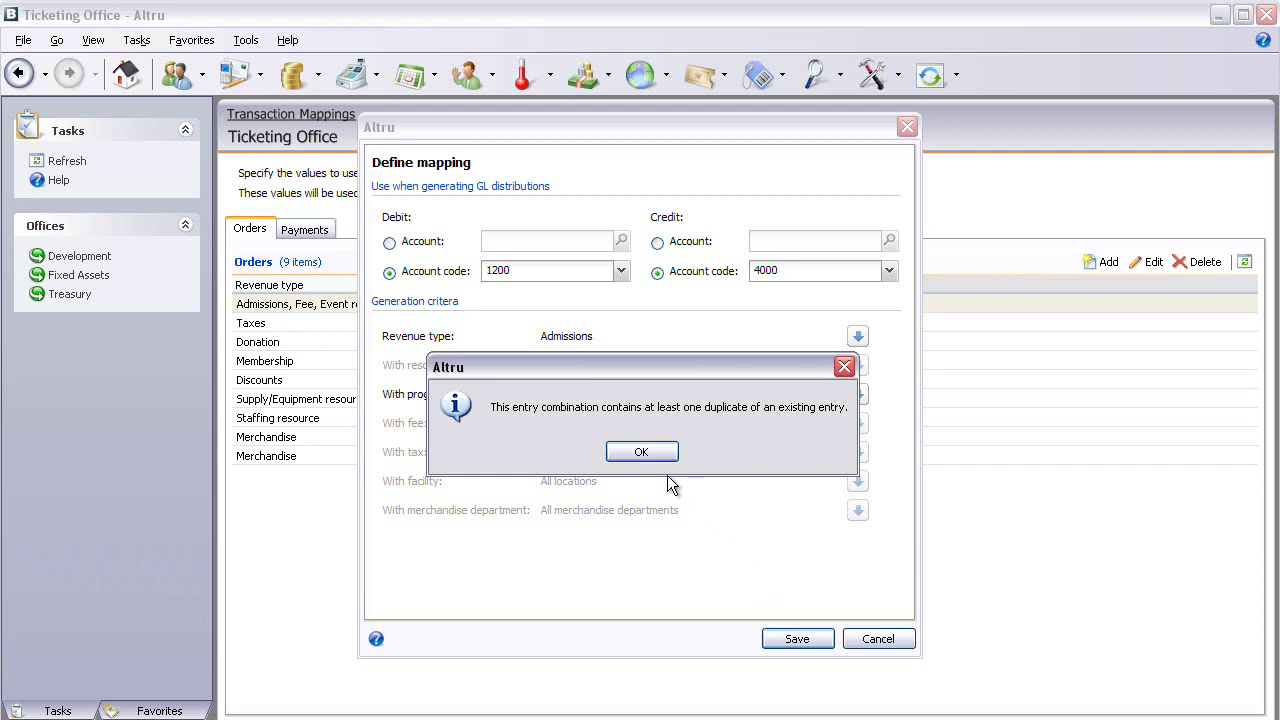
{"action": "left_click", "coordinate": [665, 450]}
Step: Set the new mapping's programs to Adult Art Class, Art Tour and Daves Test Program, and save the mapping
{"action": "left_click", "coordinate": [858, 395]}
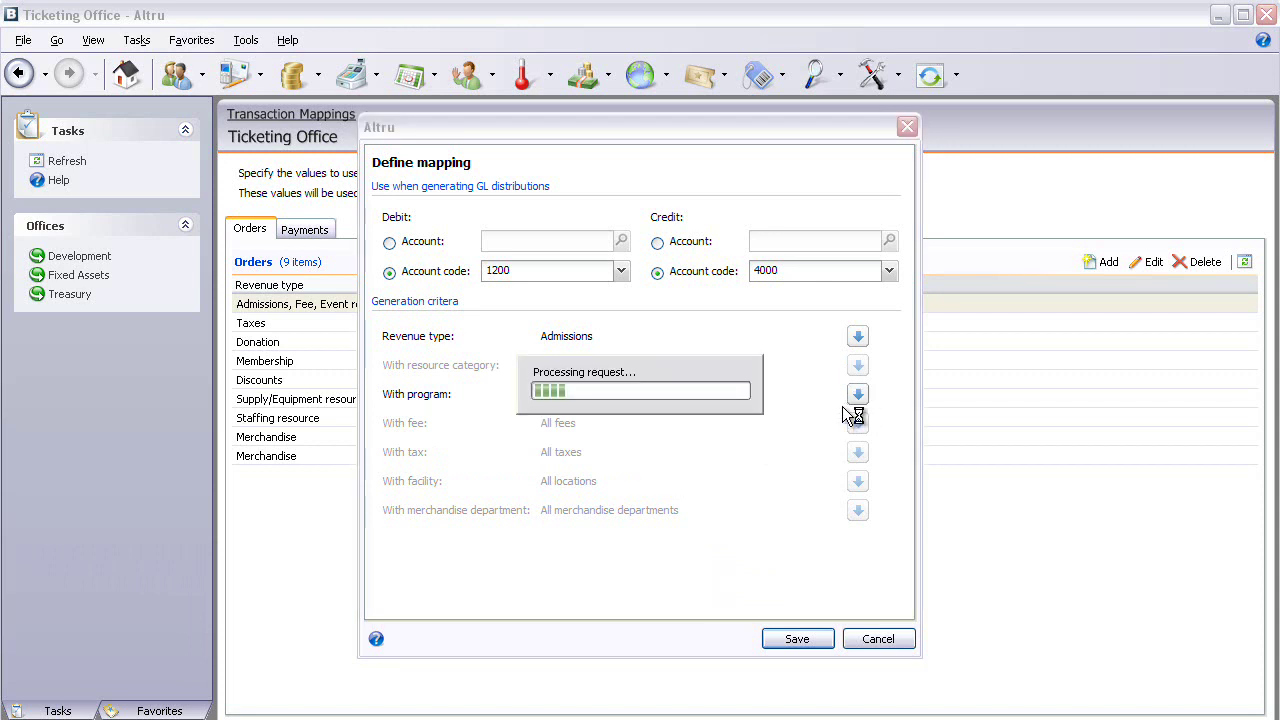
{"action": "left_click", "coordinate": [766, 334]}
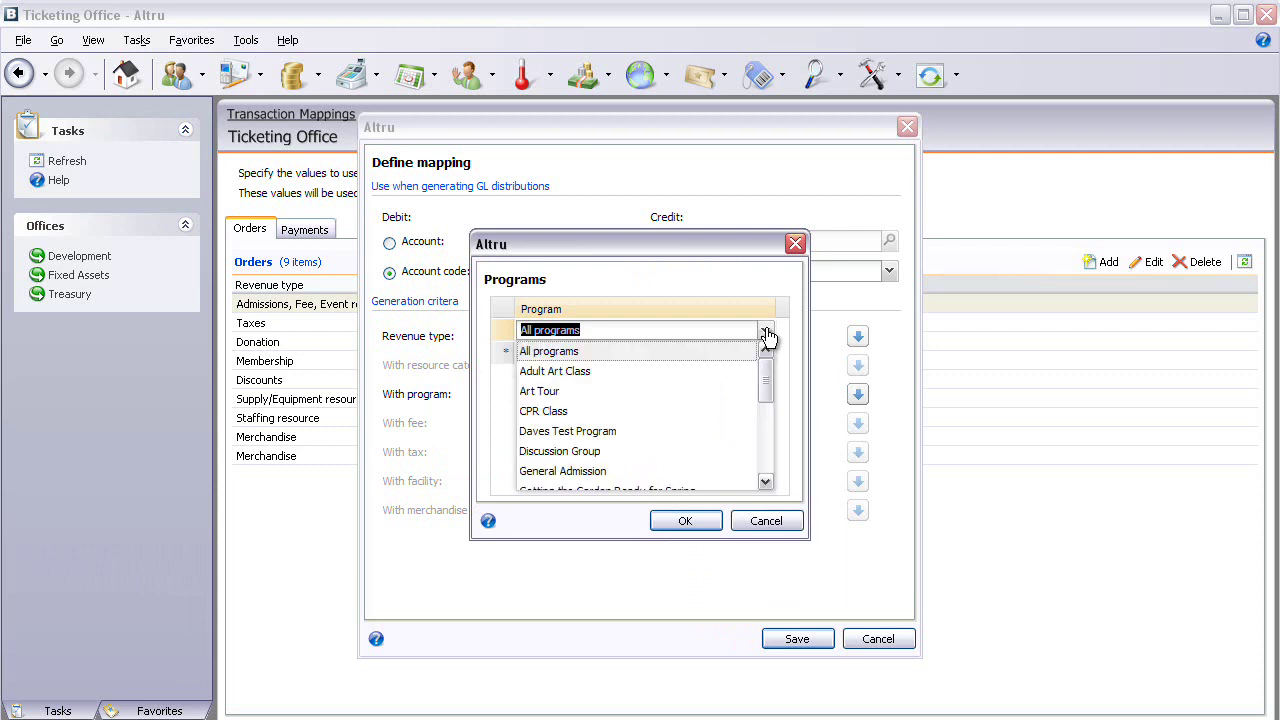
{"action": "left_click", "coordinate": [613, 374]}
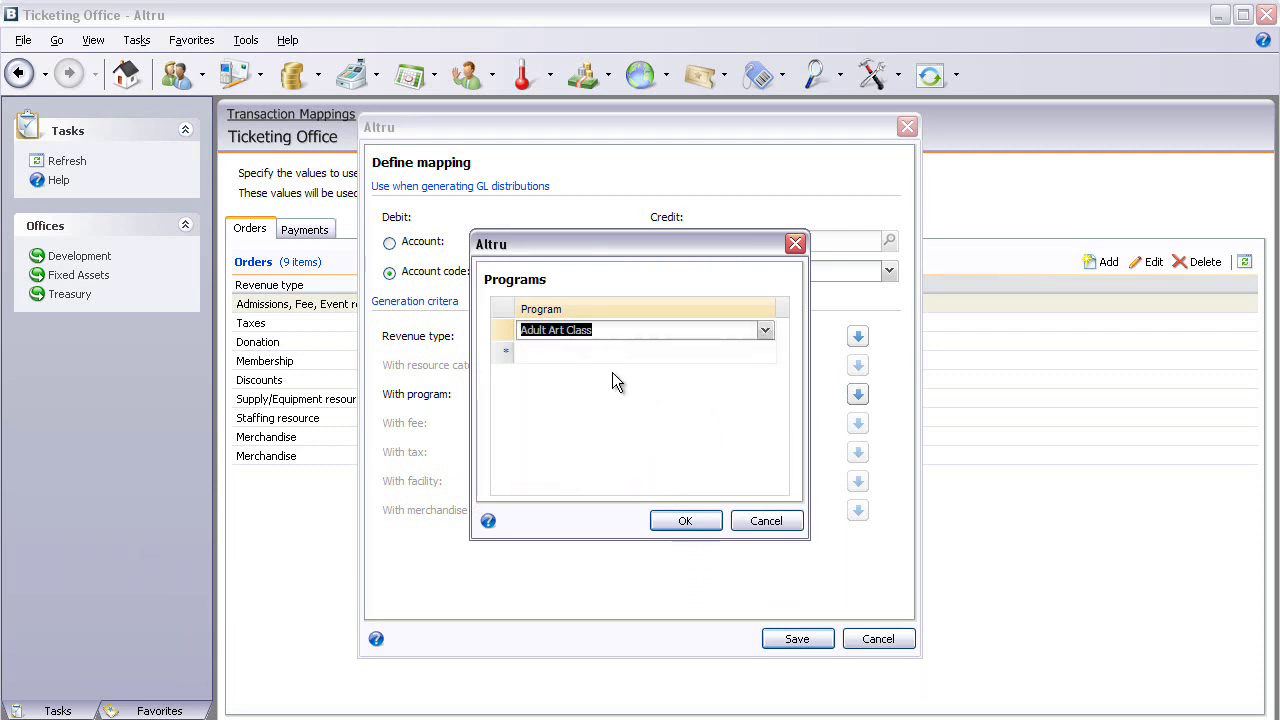
{"action": "left_click", "coordinate": [760, 355]}
{"action": "left_click", "coordinate": [766, 360]}
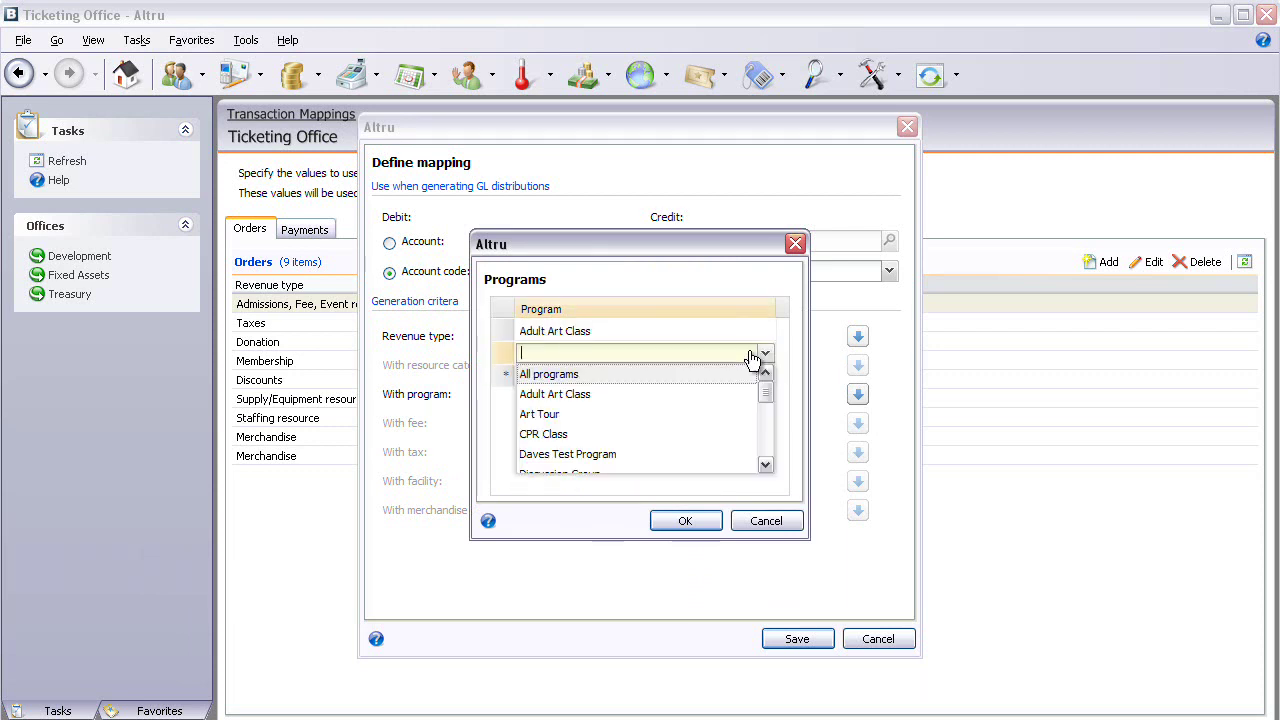
{"action": "left_click", "coordinate": [572, 414]}
{"action": "left_click", "coordinate": [602, 376]}
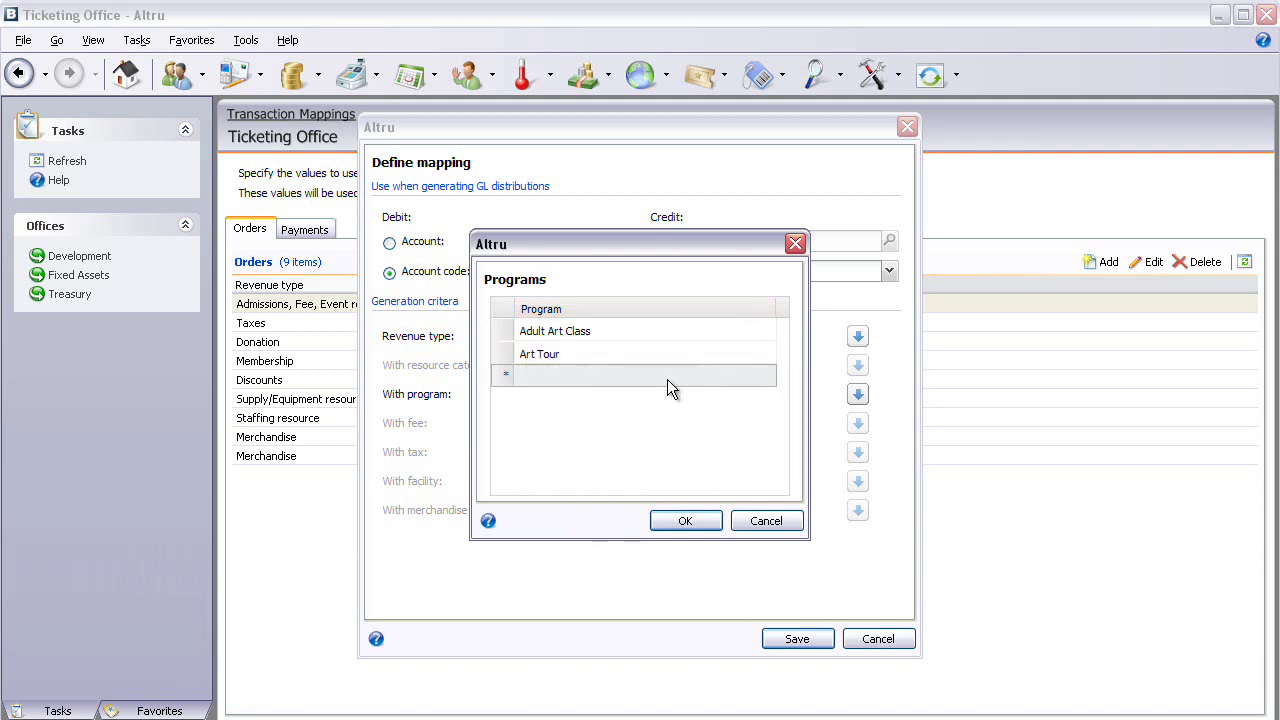
{"action": "left_click", "coordinate": [766, 375]}
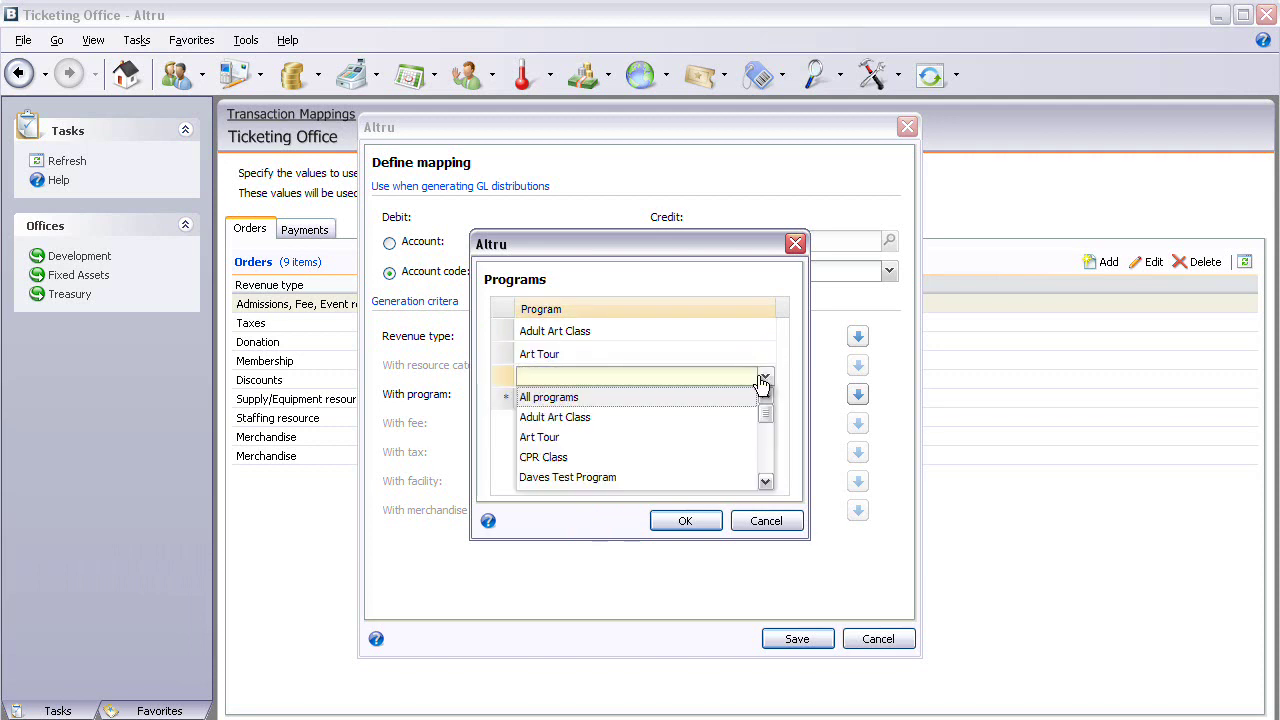
{"action": "left_click", "coordinate": [576, 477]}
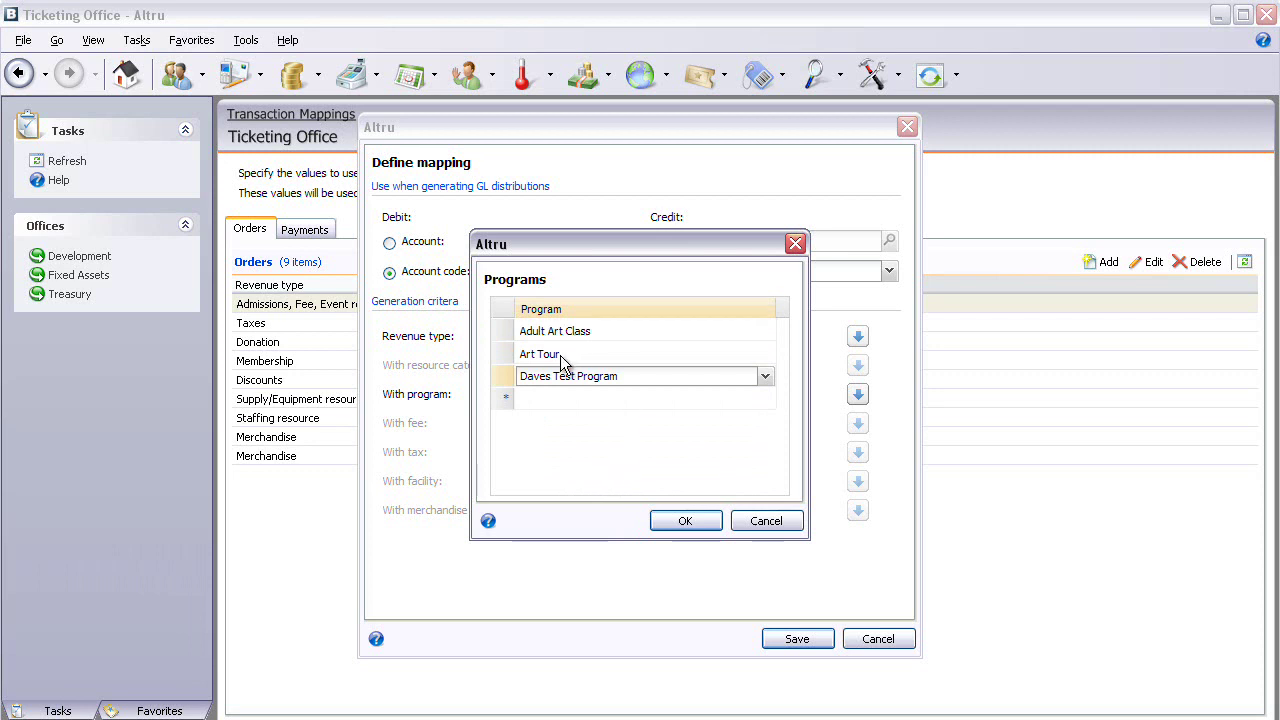
{"action": "left_click", "coordinate": [680, 519]}
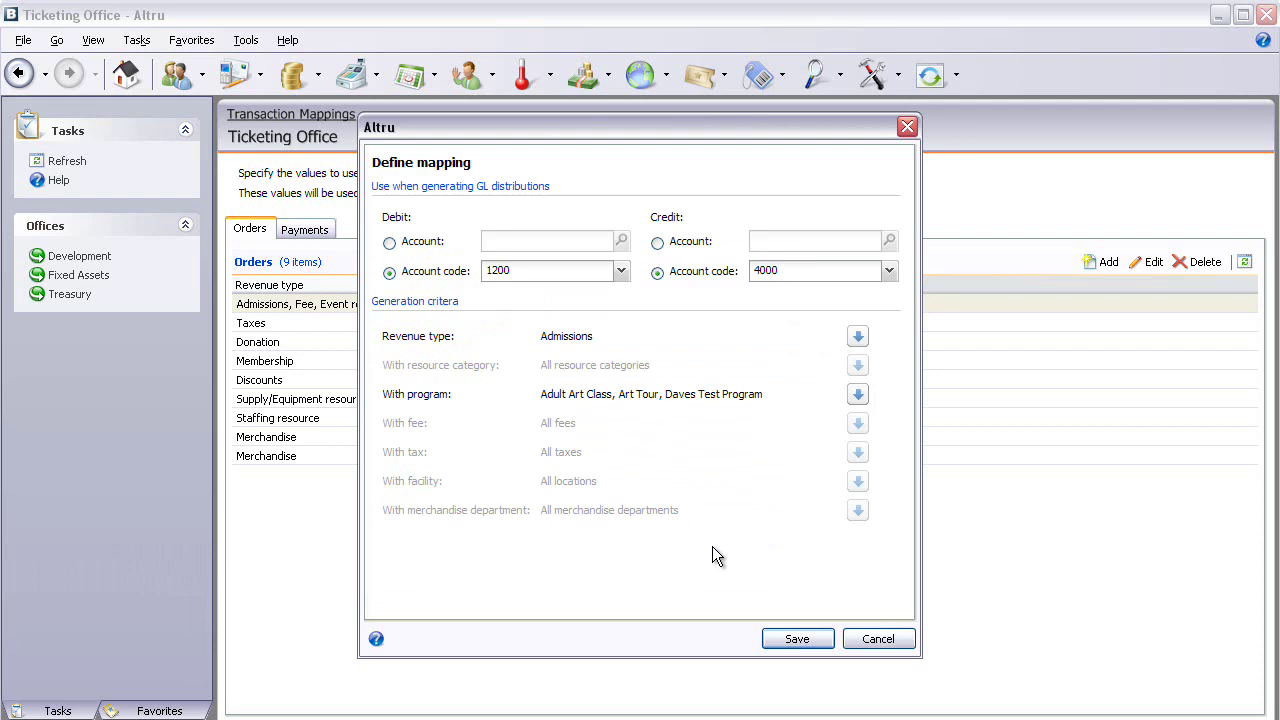
{"action": "left_click", "coordinate": [796, 641]}
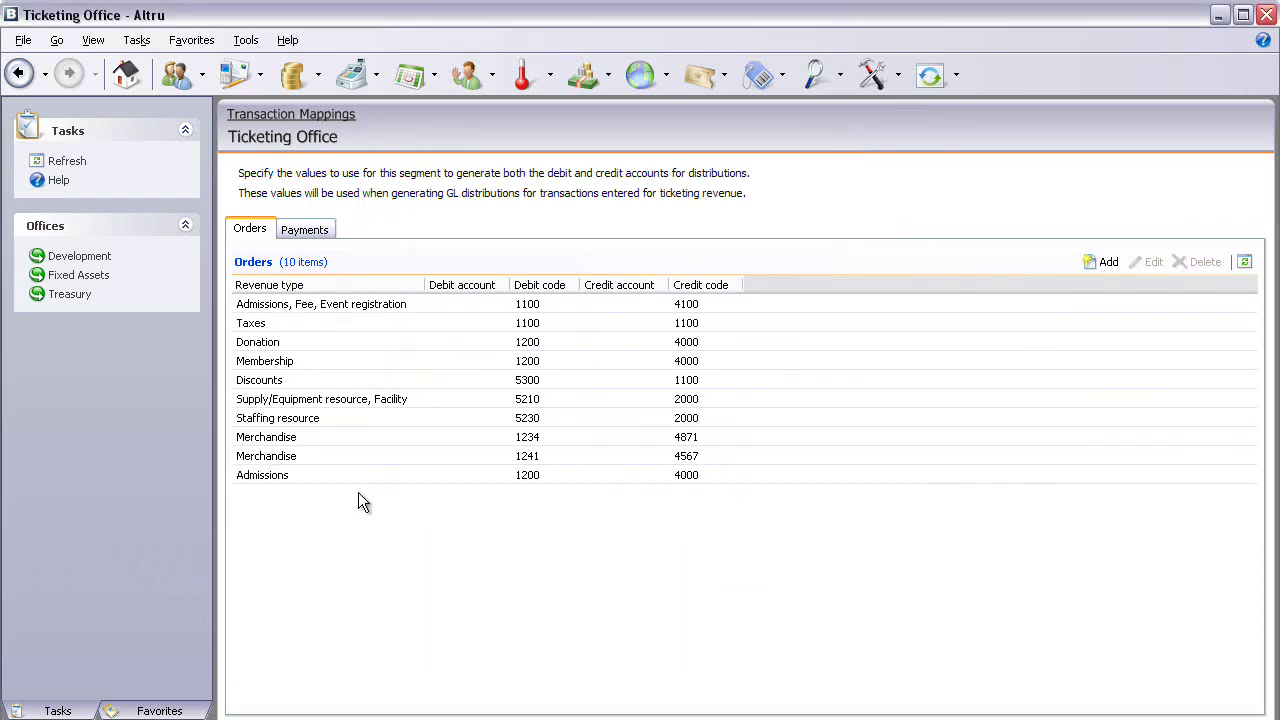
Step: Review the criteria of the Admissions, Fee, Event registration mapping and close it without saving changes
{"action": "left_click", "coordinate": [254, 311]}
{"action": "double_click", "coordinate": [254, 308]}
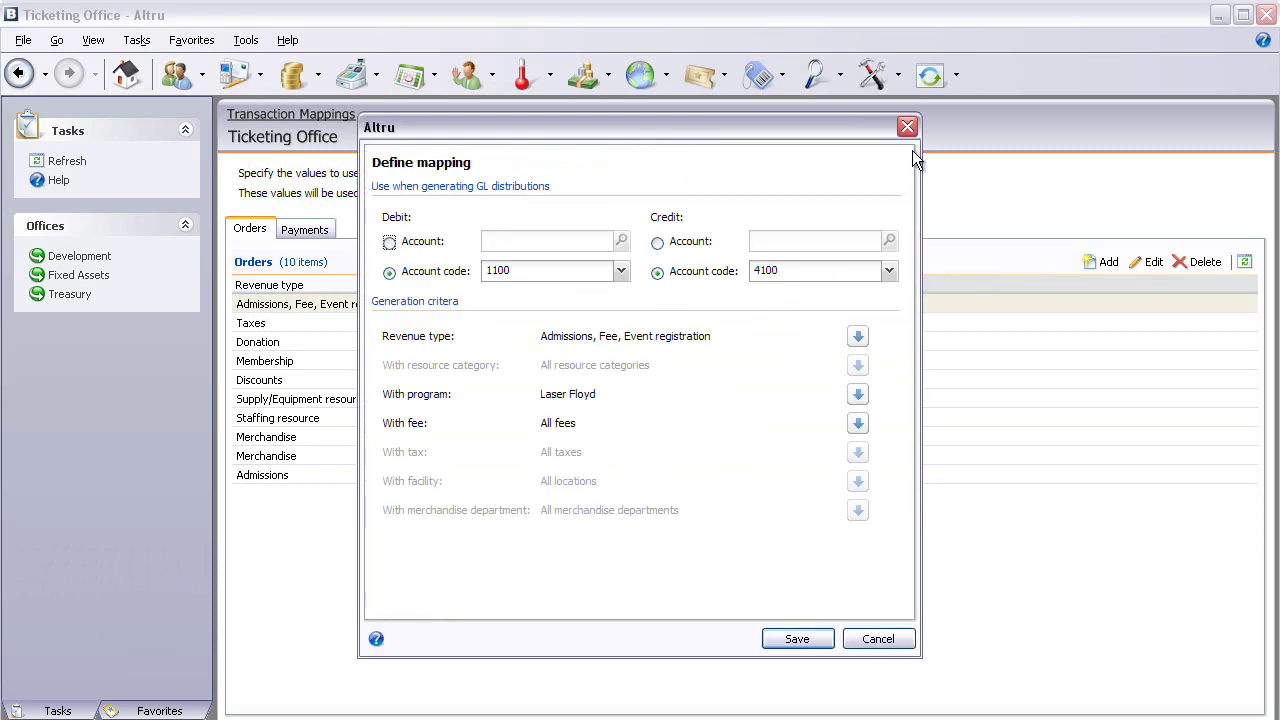
{"action": "left_click", "coordinate": [907, 127]}
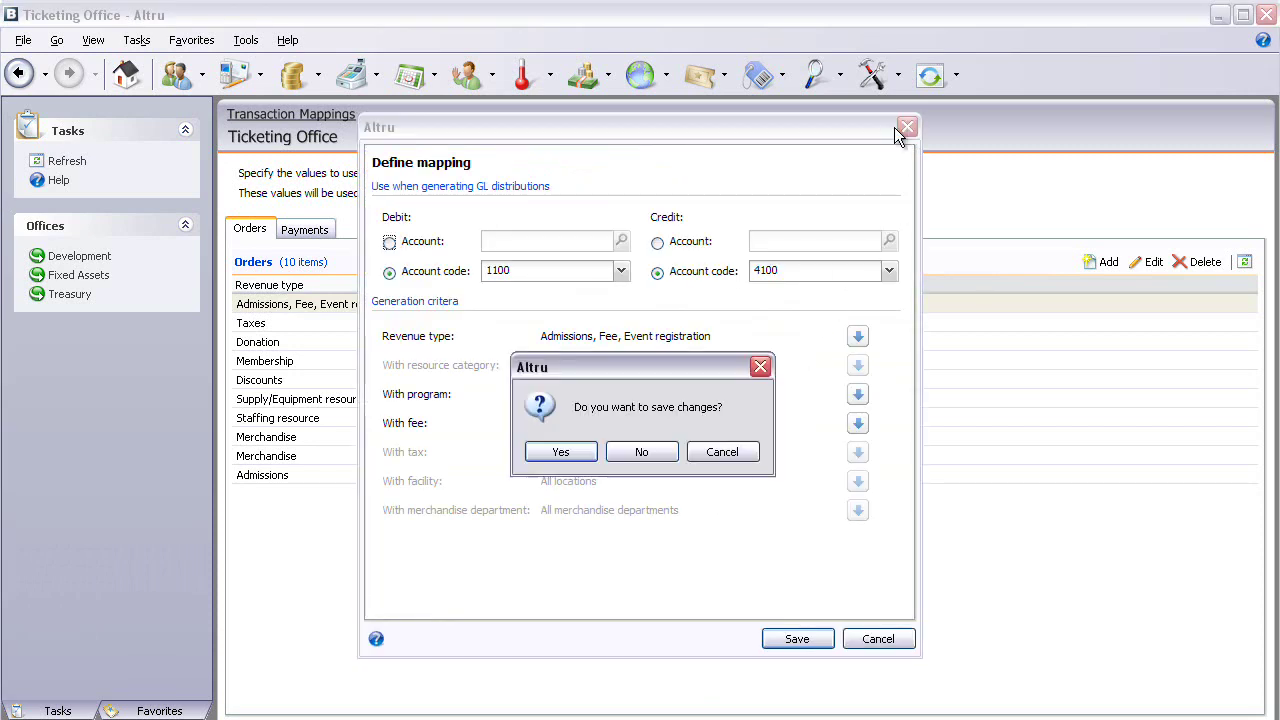
{"action": "left_click", "coordinate": [618, 450]}
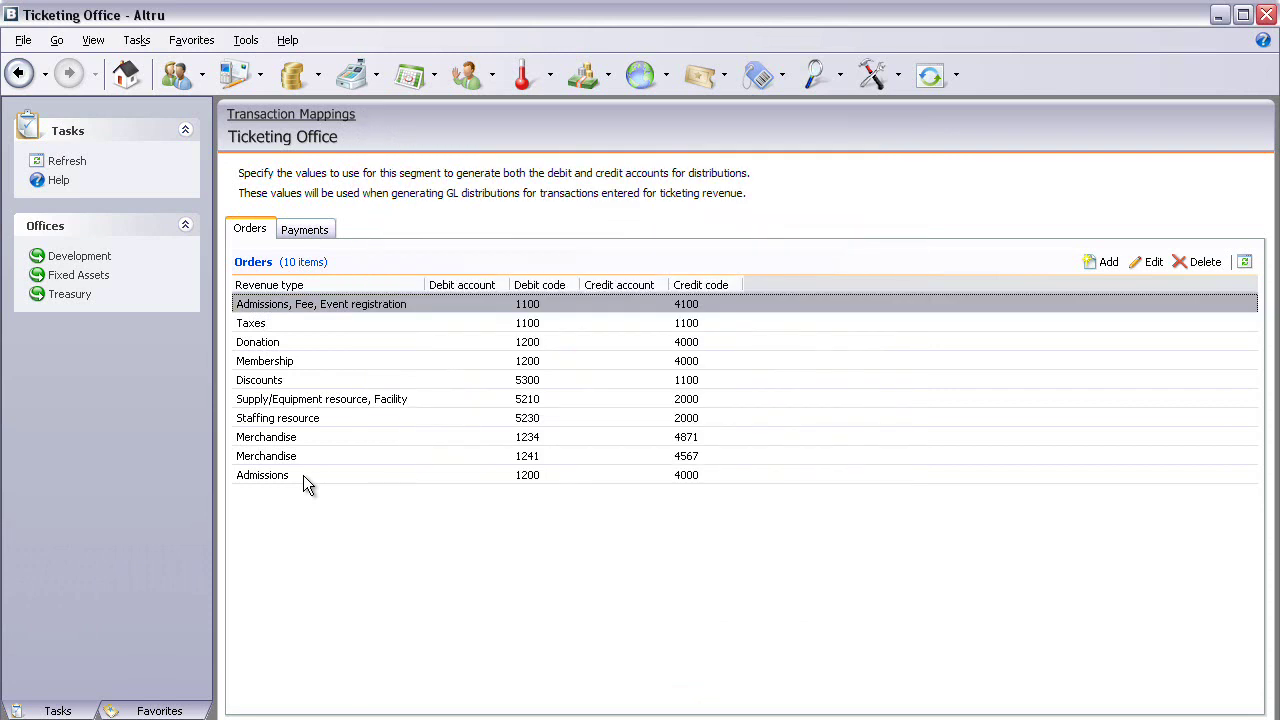
Step: Review the criteria of the Admissions order mapping with debit code 1200 and close it without saving changes
{"action": "left_click", "coordinate": [303, 475]}
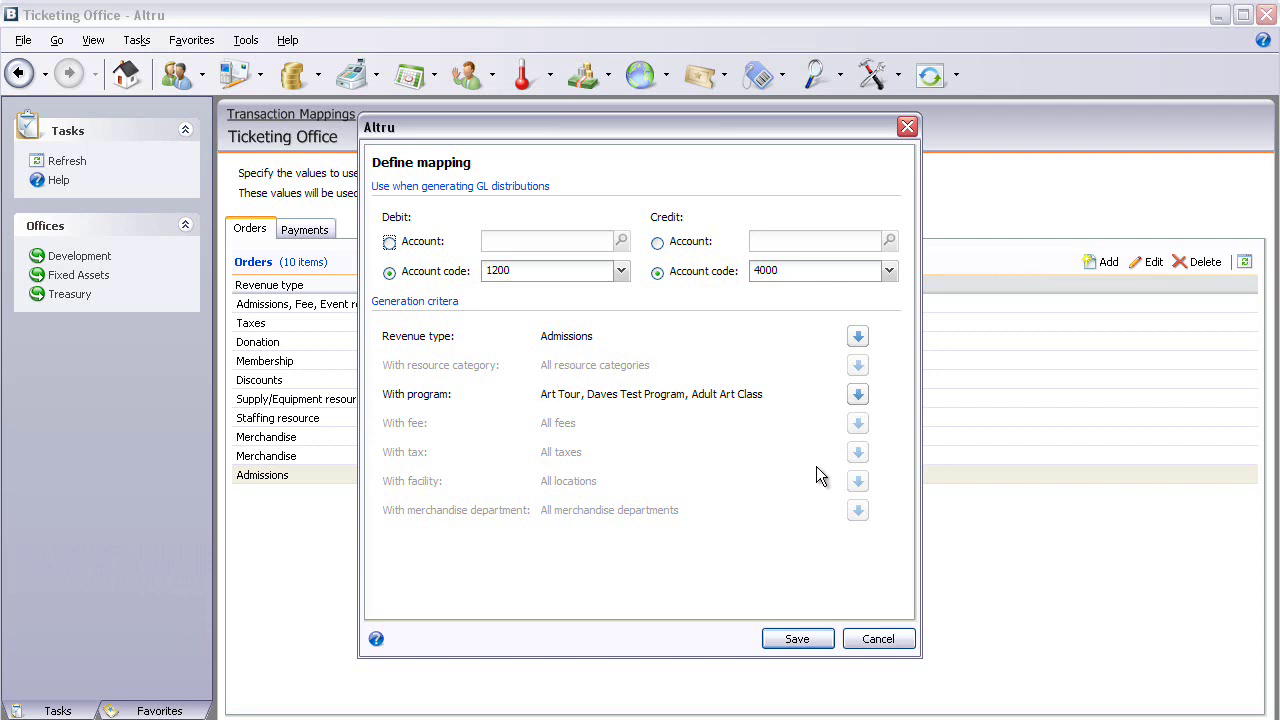
{"action": "left_click", "coordinate": [875, 644]}
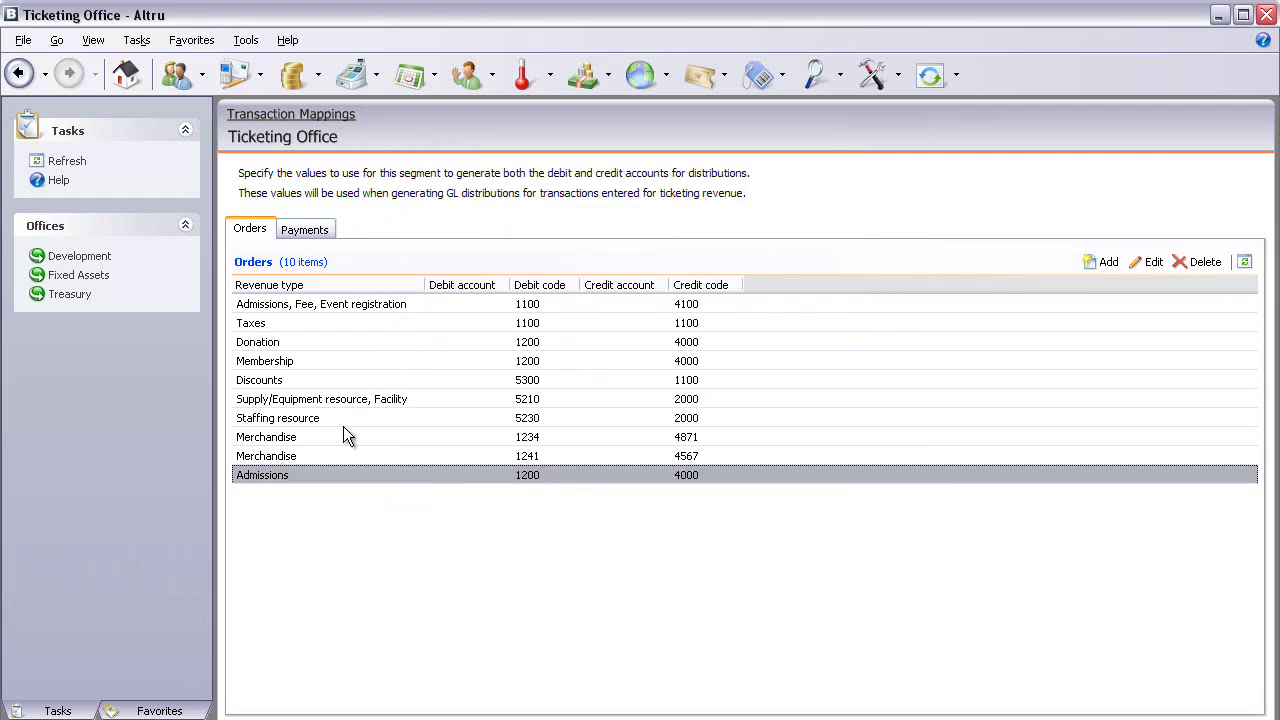
Step: Review the Admissions, Fee, Event registration payment mapping for Cash, Check, Direct Debit, close it without saving, and return to the order mappings
{"action": "left_click", "coordinate": [312, 236]}
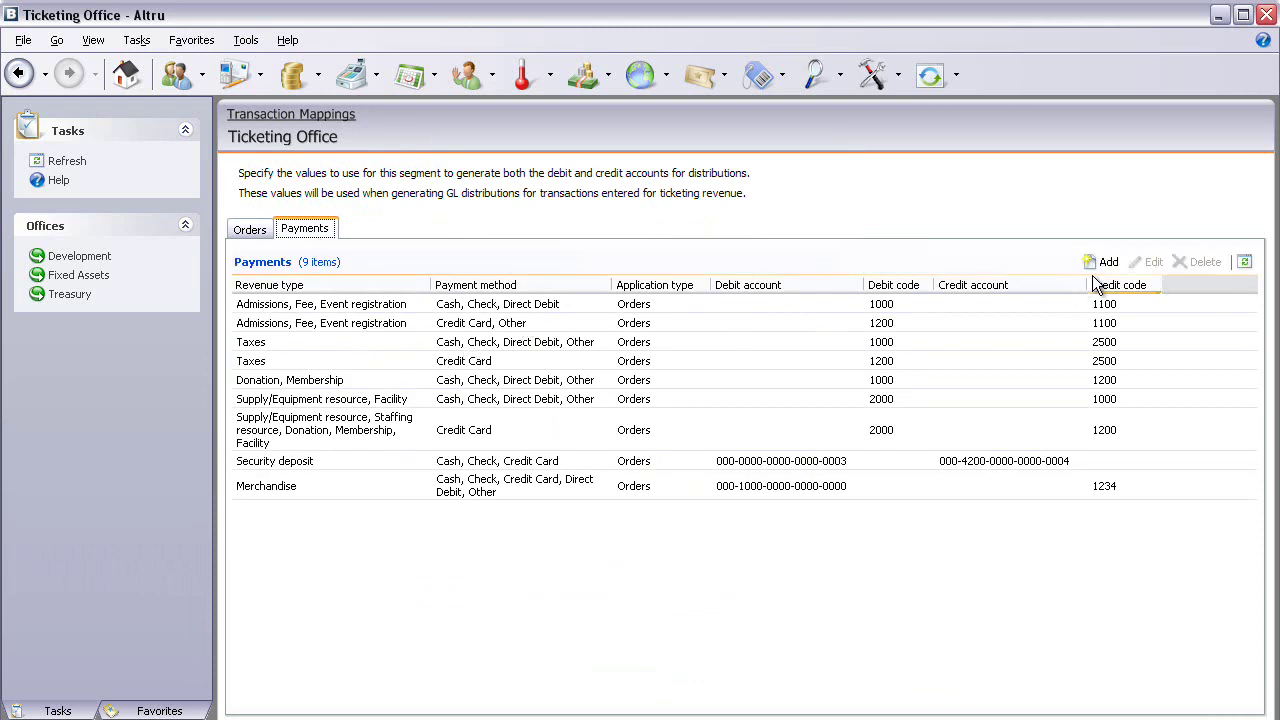
{"action": "double_click", "coordinate": [340, 313]}
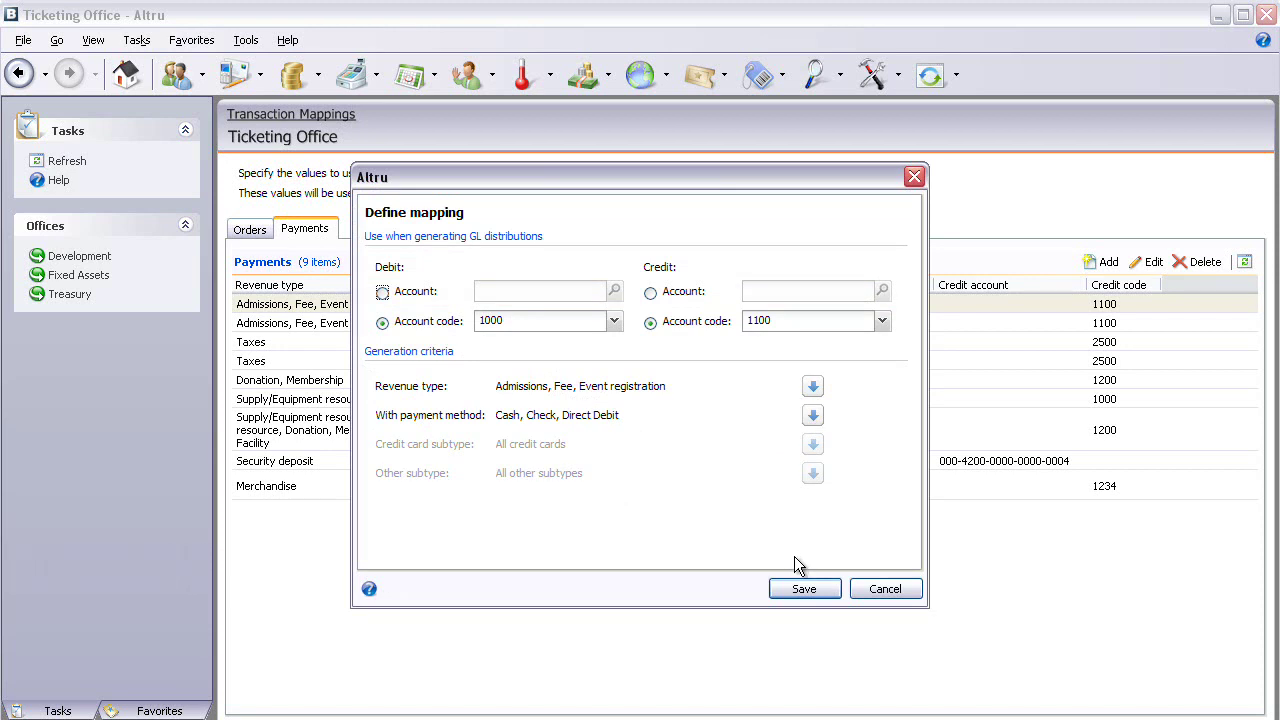
{"action": "left_click", "coordinate": [870, 590]}
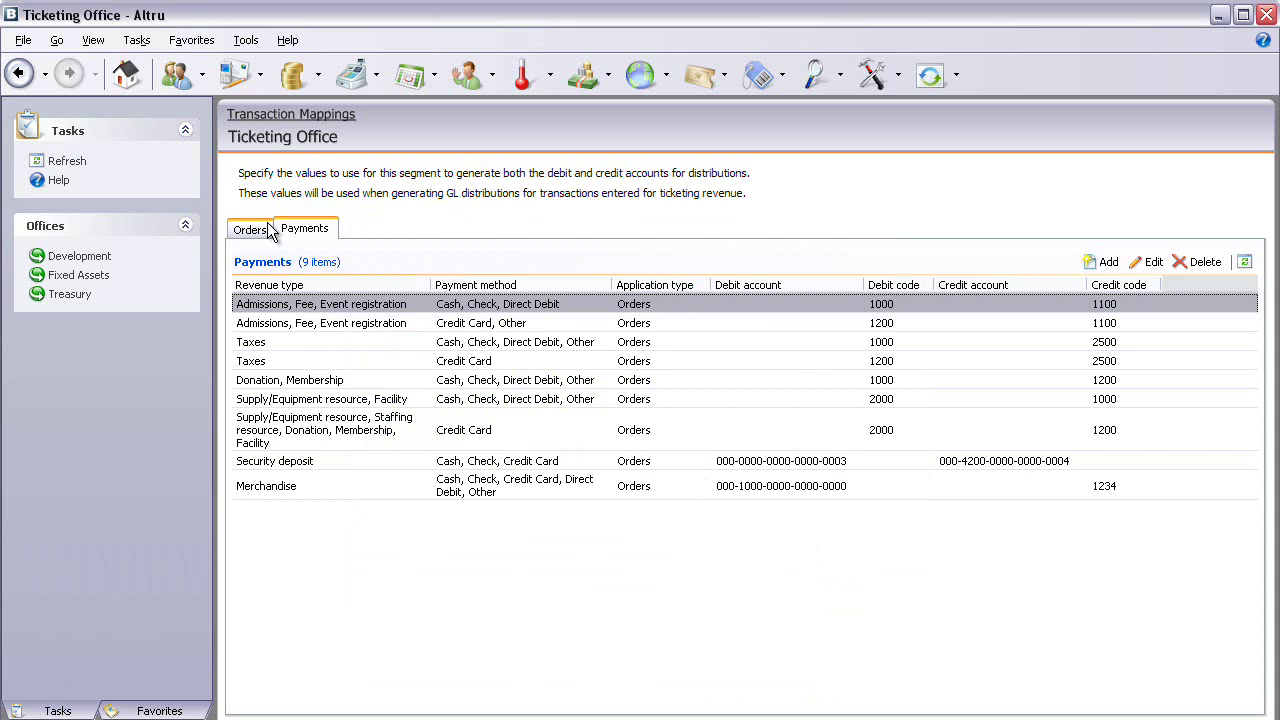
{"action": "left_click", "coordinate": [251, 229]}
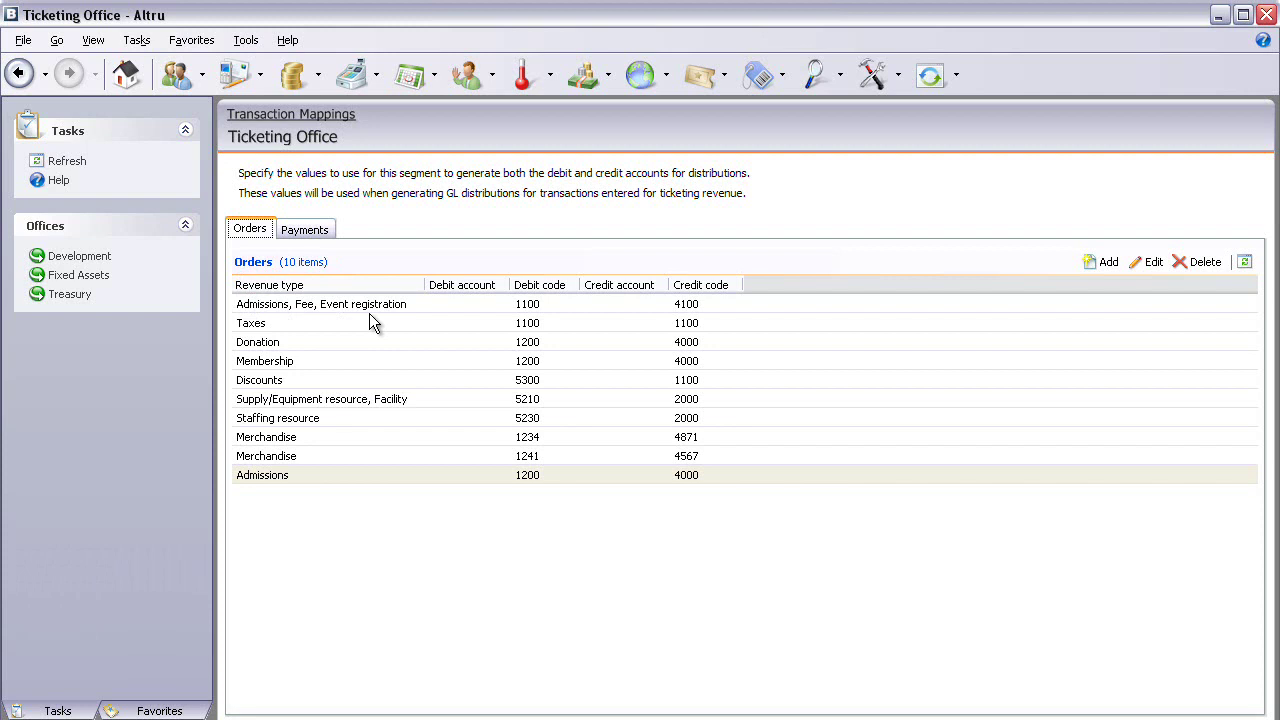
Step: Leave the Ticketing Office mappings and open the GL accounts definition in the general ledger setup
{"action": "left_click", "coordinate": [303, 116]}
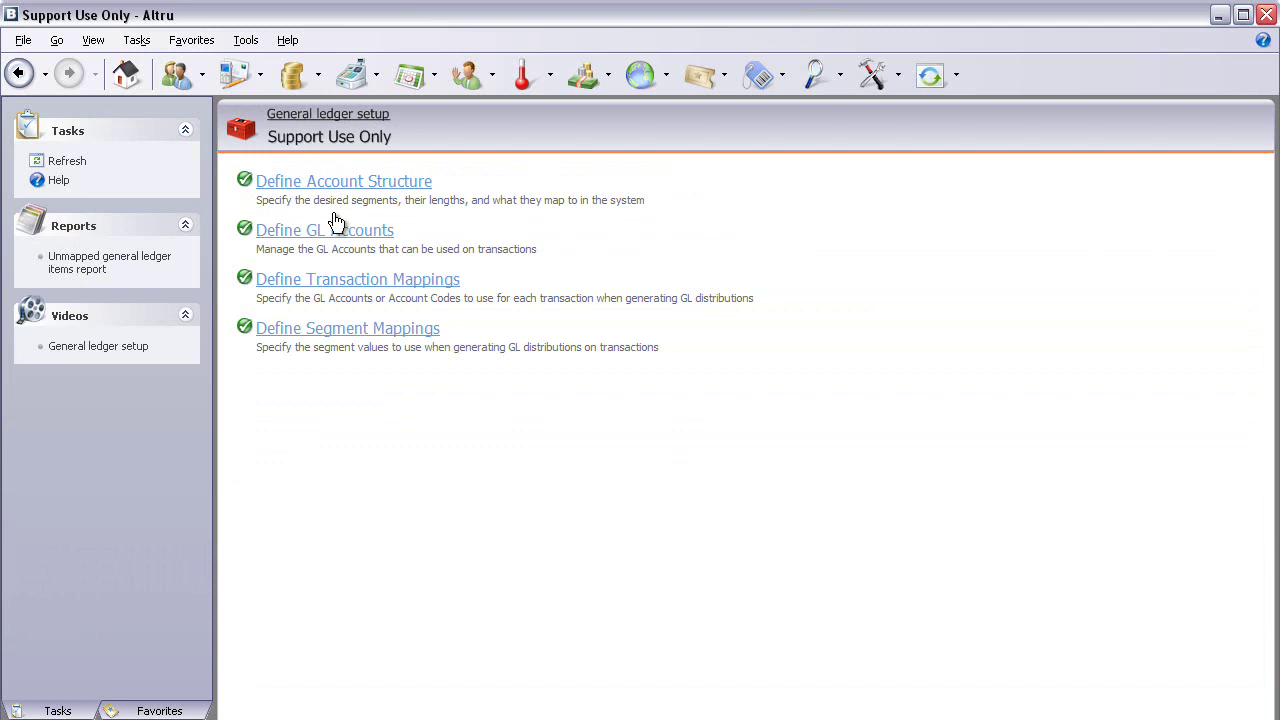
{"action": "left_click", "coordinate": [334, 229]}
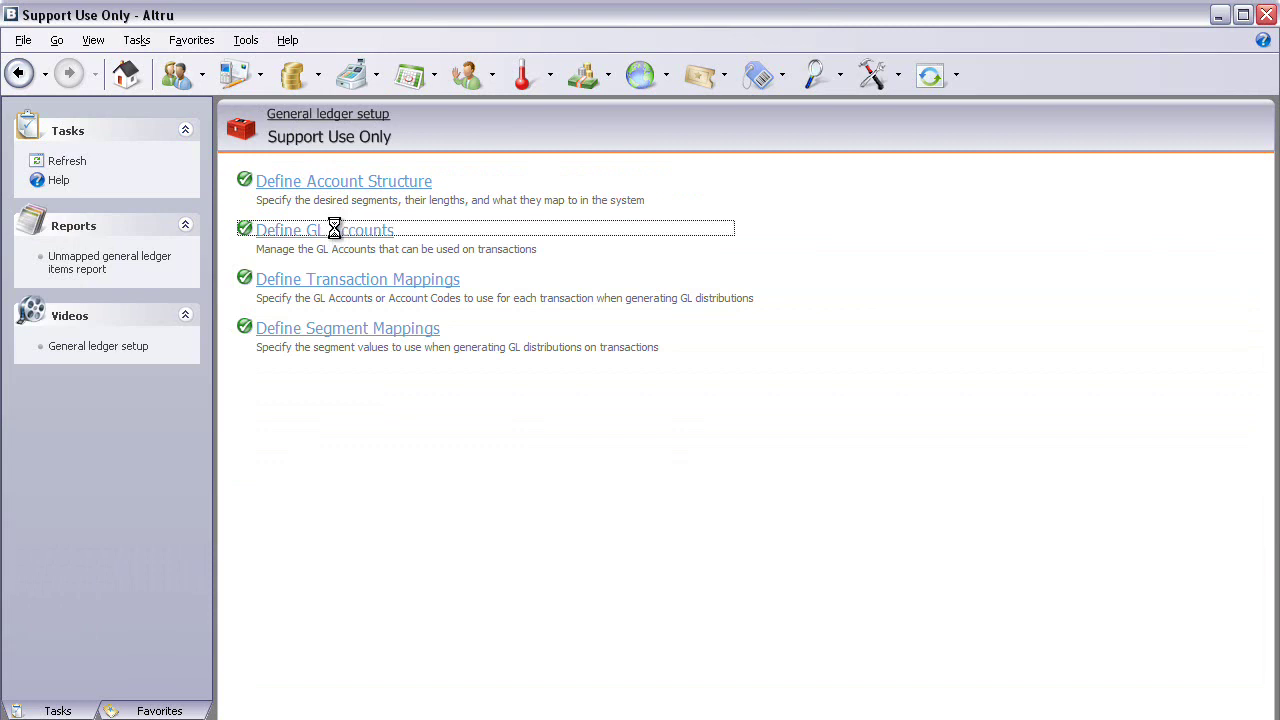